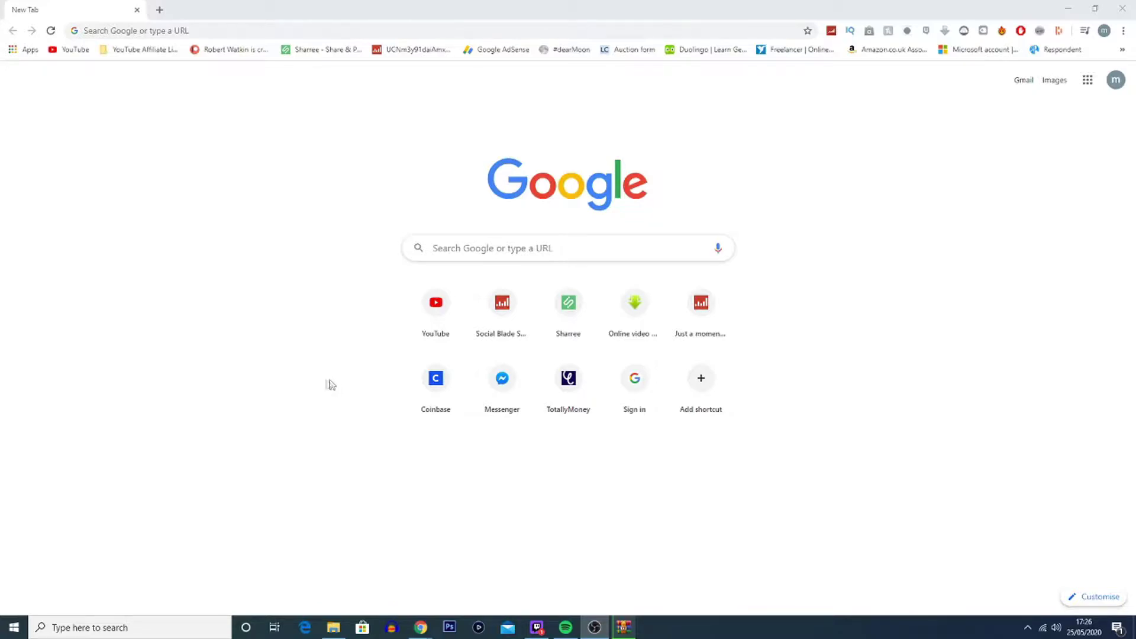
- Search Google for 'dafont', open the DaFont – Download fonts site and select its search box
click(144, 31)
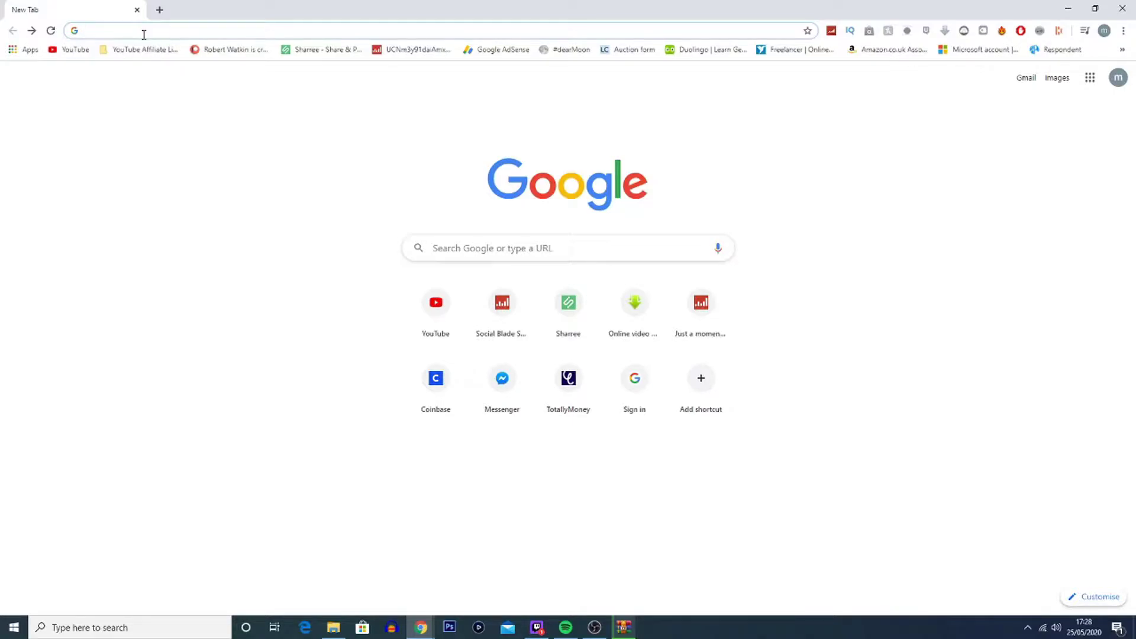
text(dafont)
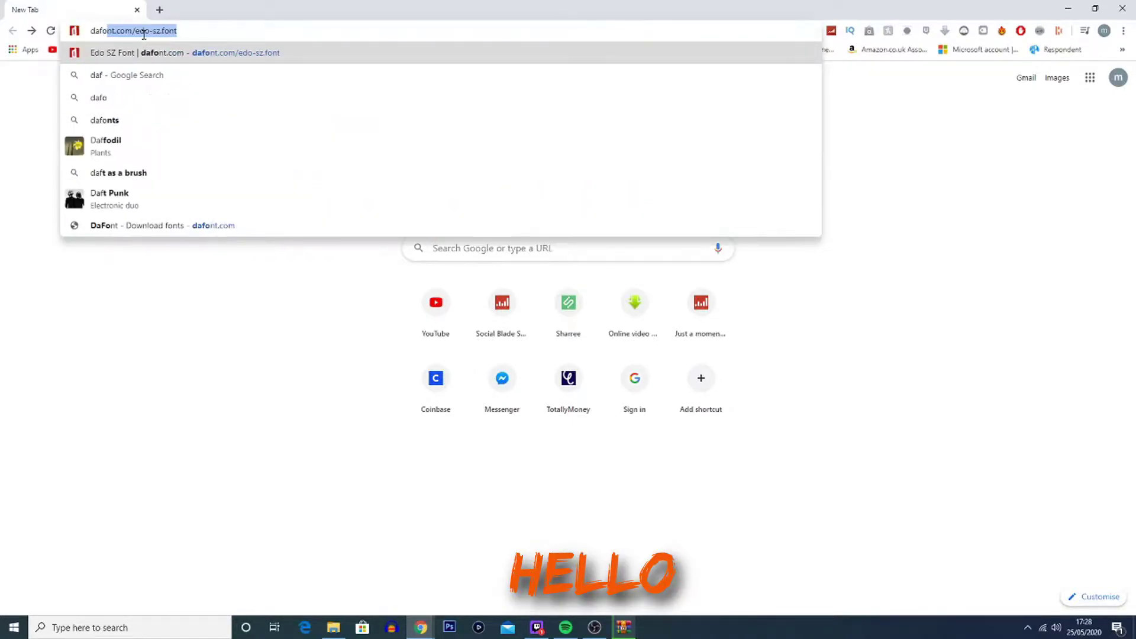
key(Return)
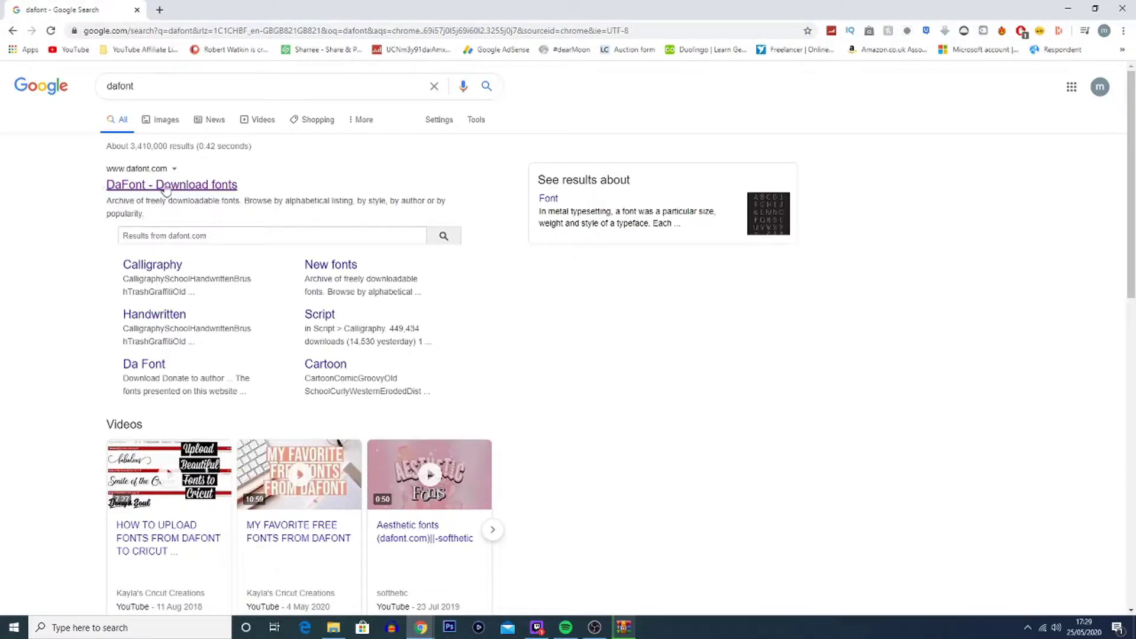
click(150, 186)
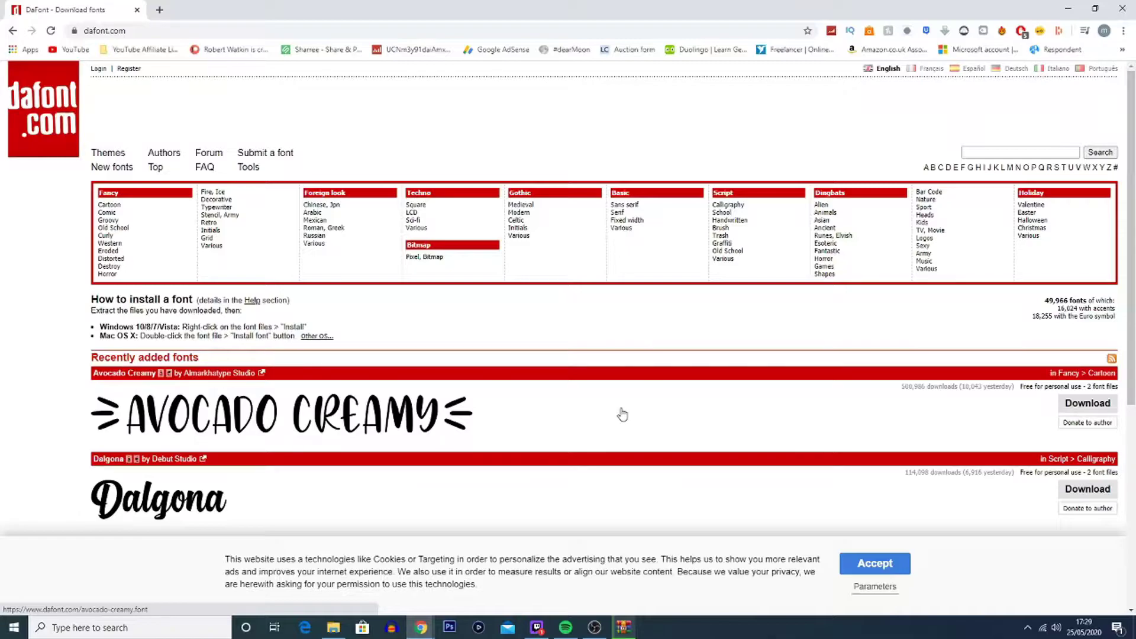
click(1031, 152)
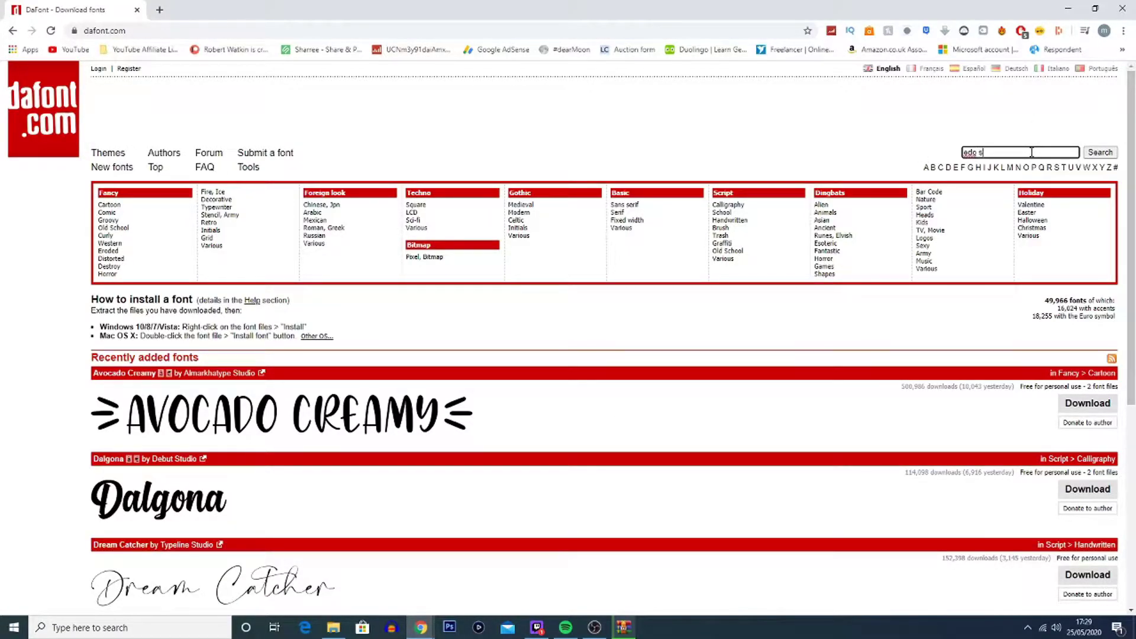
- Search DaFont for Edo SZ, open its font page, then list all fonts starting with A
click(1104, 152)
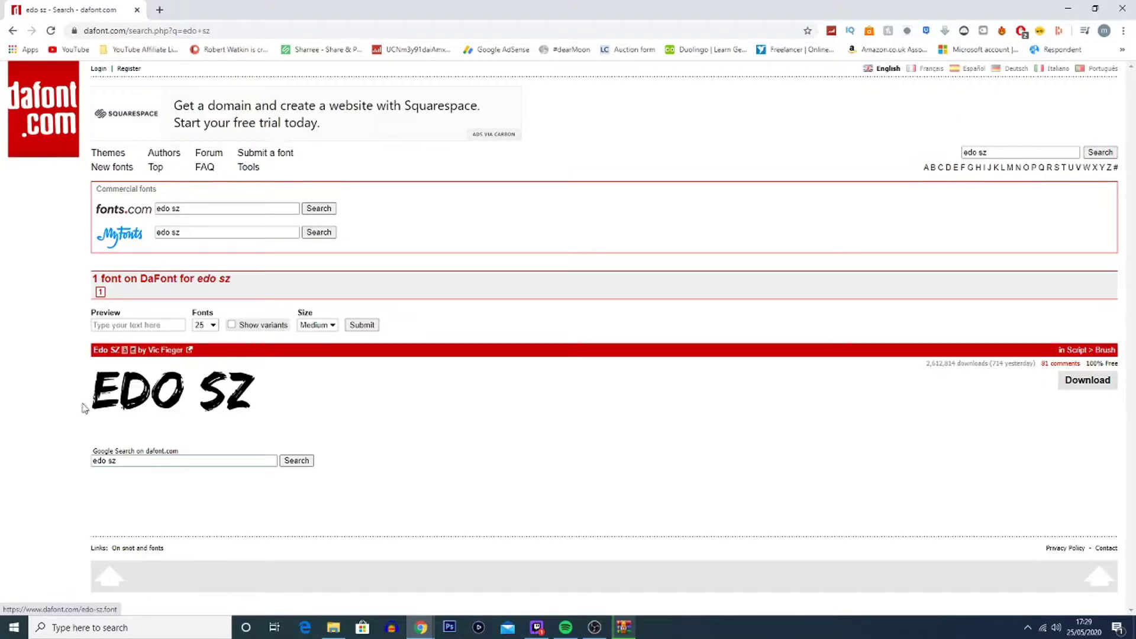
drag(71, 375, 299, 405)
click(299, 405)
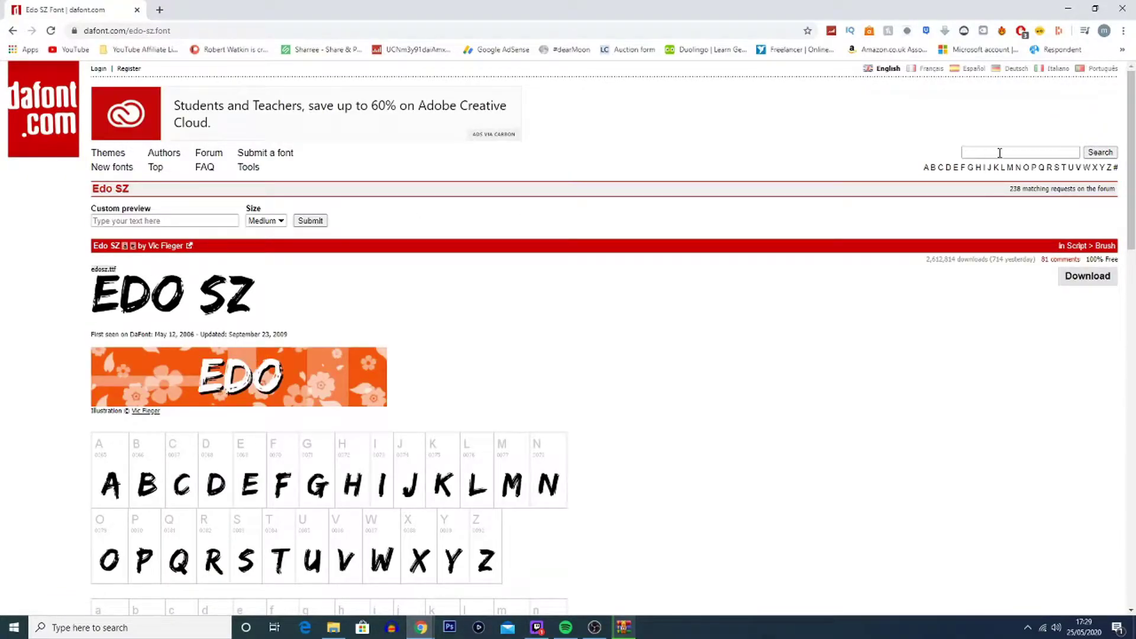
click(924, 168)
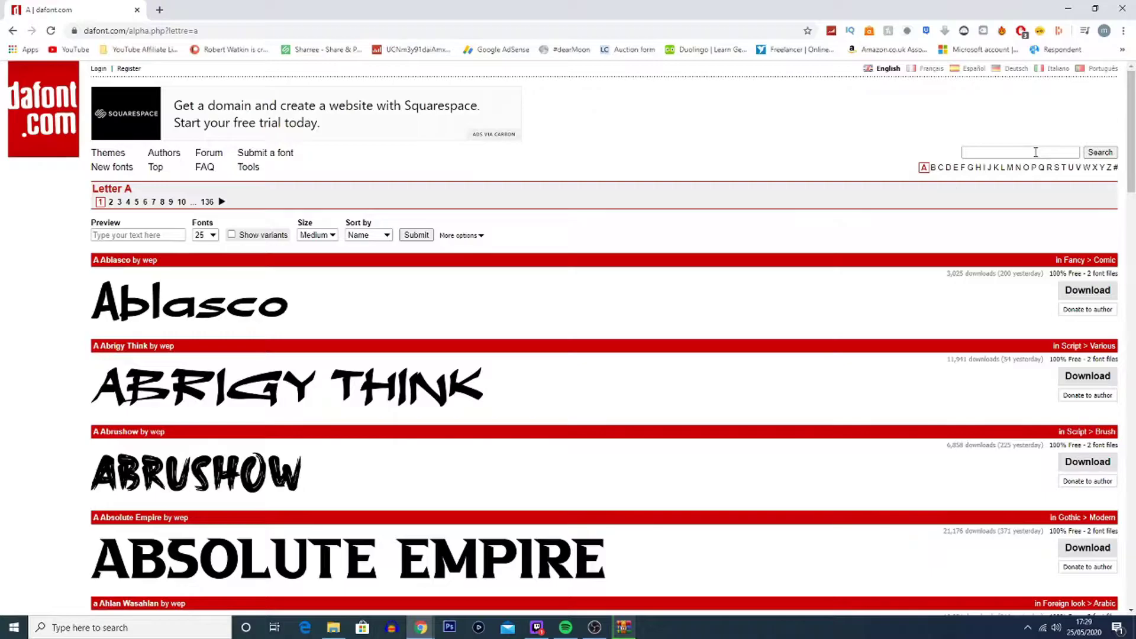
- Scroll through the letter A font listing until Alloy Ink and its Download button are visible
scroll(240, 307, down, 4)
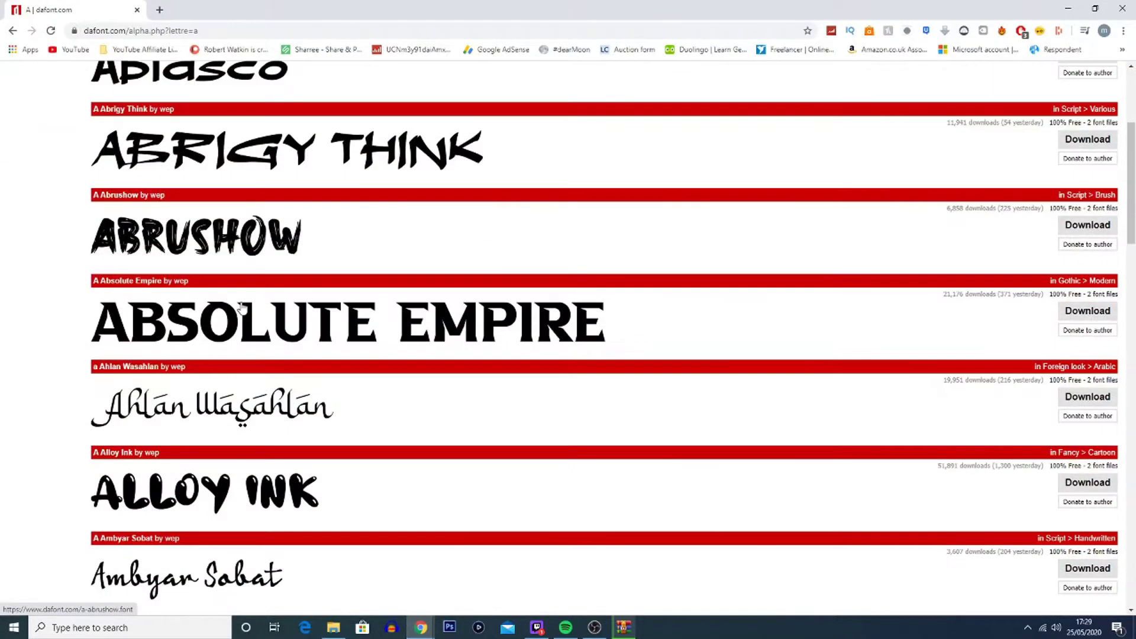
scroll(239, 307, down, 3)
scroll(242, 307, down, 6)
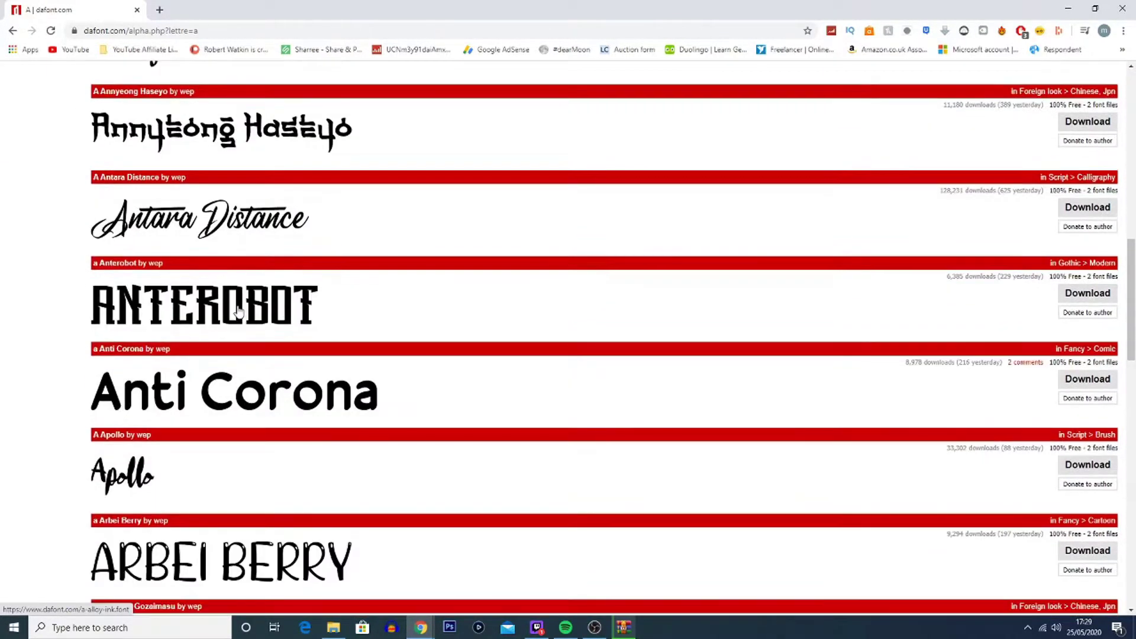
scroll(241, 500, up, 6)
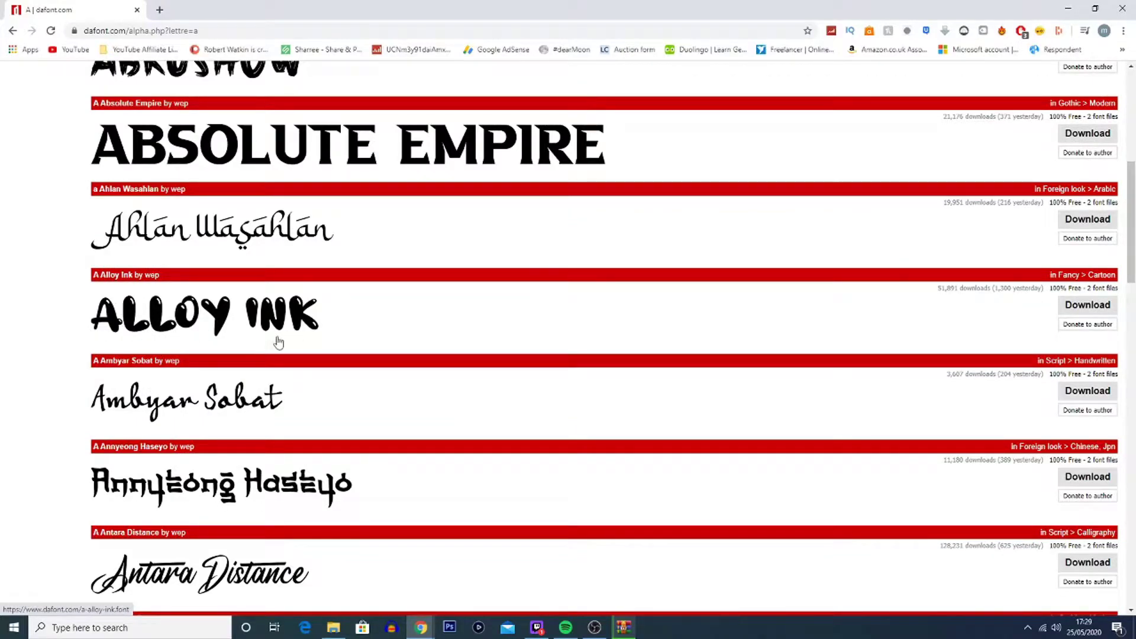
scroll(245, 342, down, 6)
scroll(245, 342, down, 5)
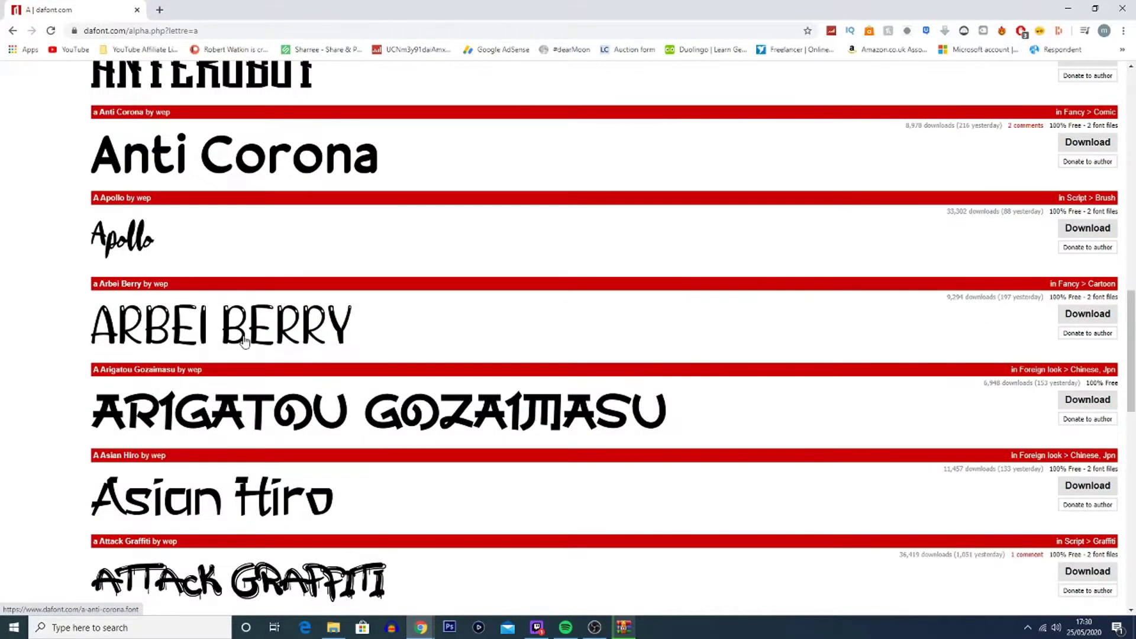
scroll(244, 340, up, 4)
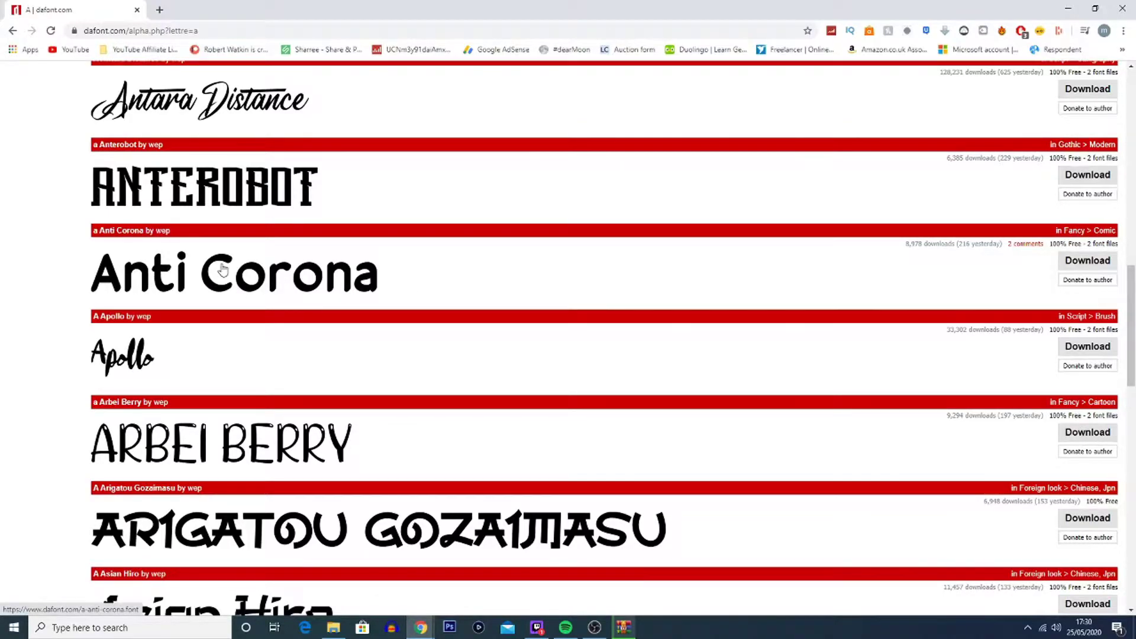
scroll(222, 270, down, 3)
scroll(223, 269, up, 4)
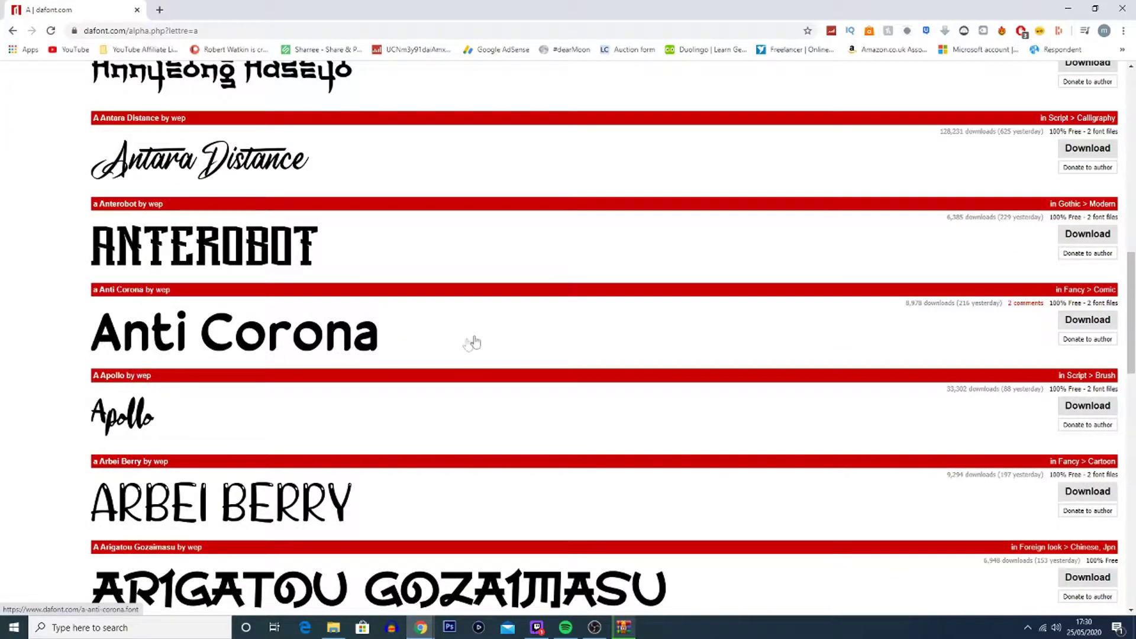
scroll(447, 348, down, 2)
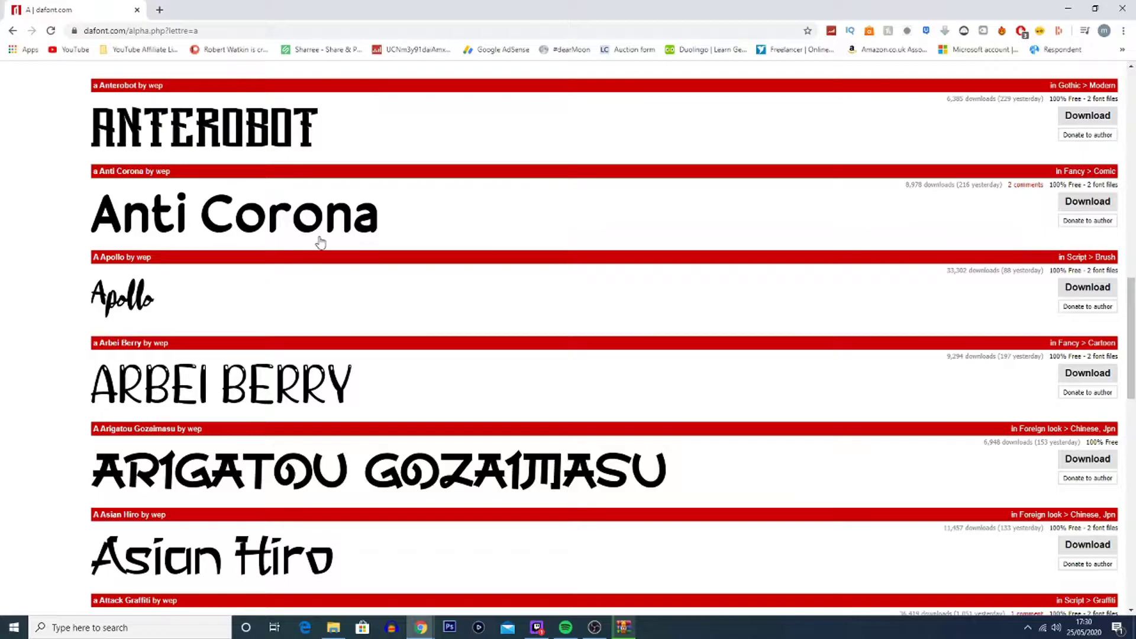
scroll(319, 240, down, 3)
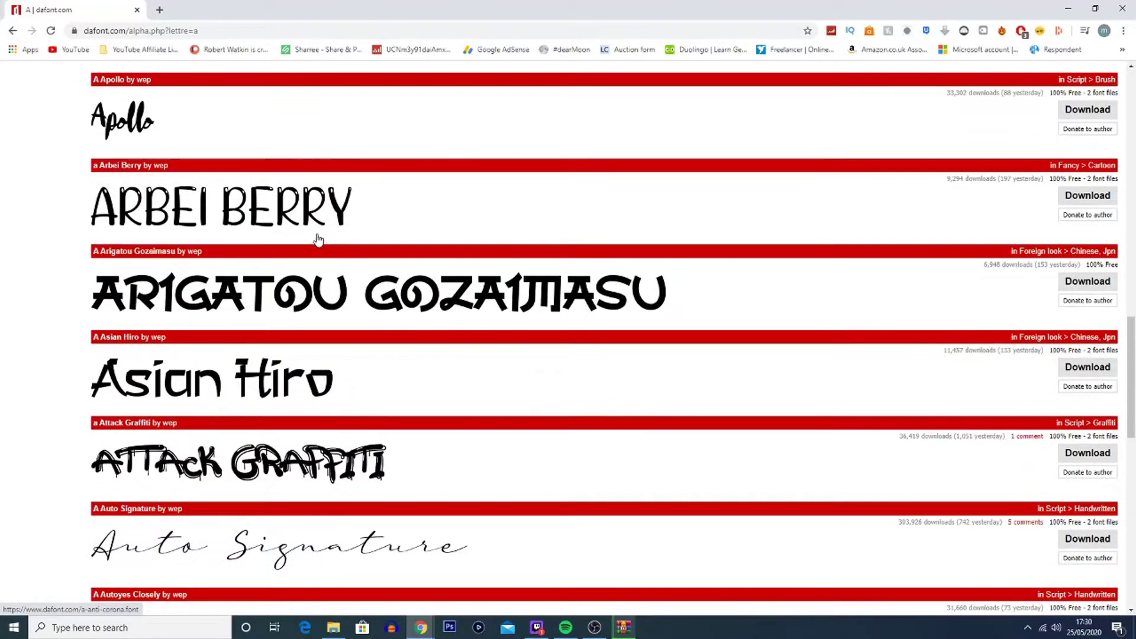
scroll(320, 240, down, 2)
scroll(324, 239, down, 3)
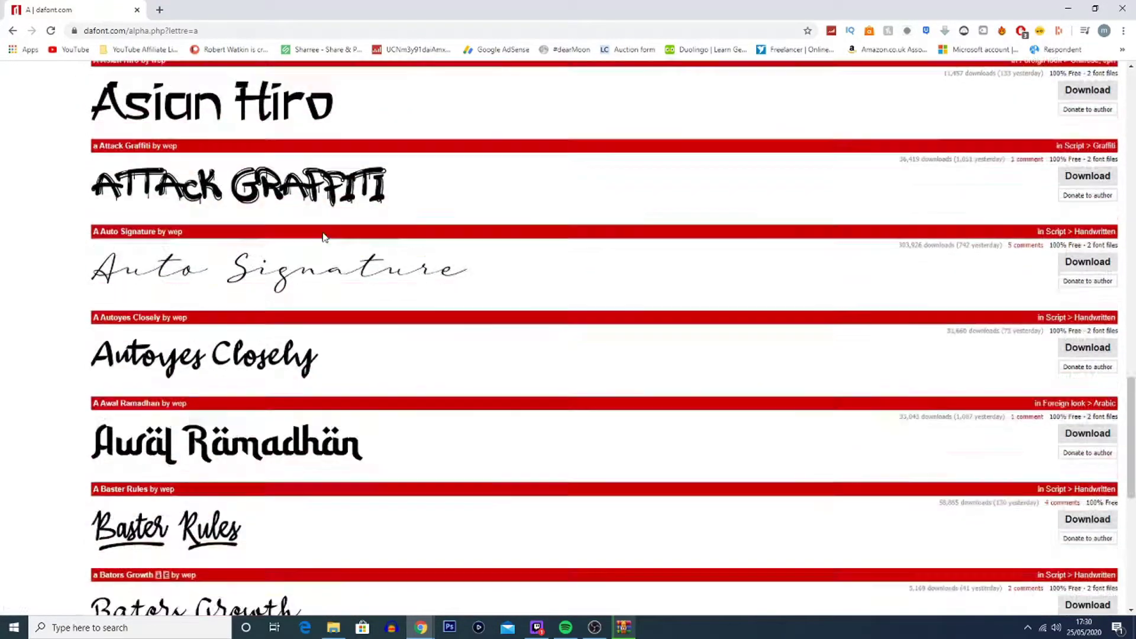
scroll(322, 242, up, 10)
scroll(317, 264, up, 4)
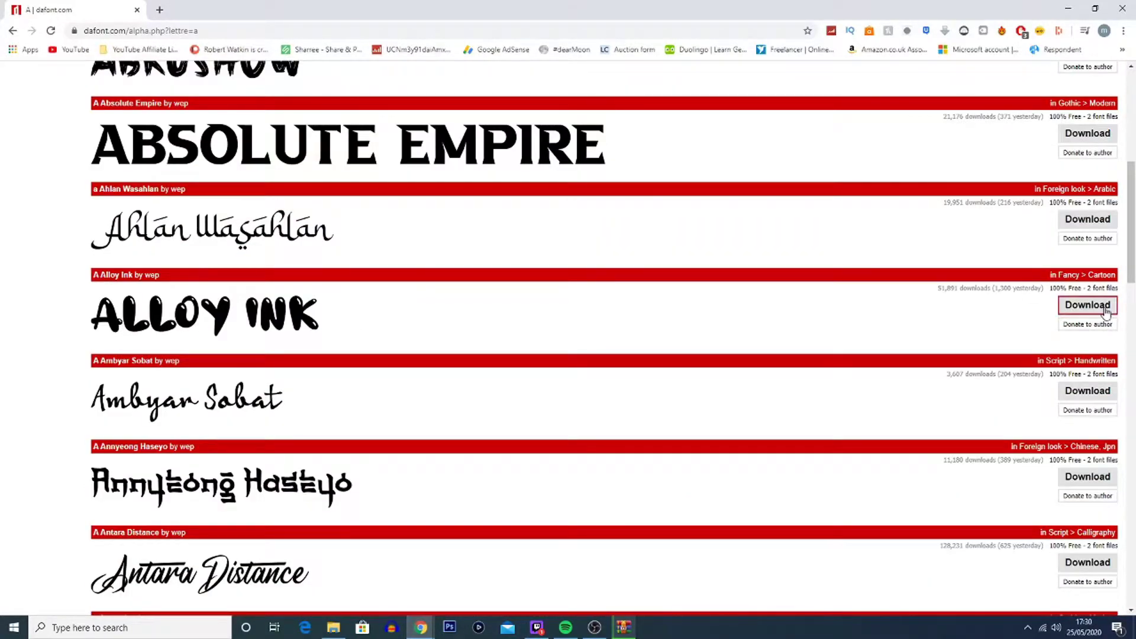
- Open the Alloy Ink font page, download a_alloy_ink.zip and open the downloaded archive
click(308, 332)
scroll(457, 334, down, 10)
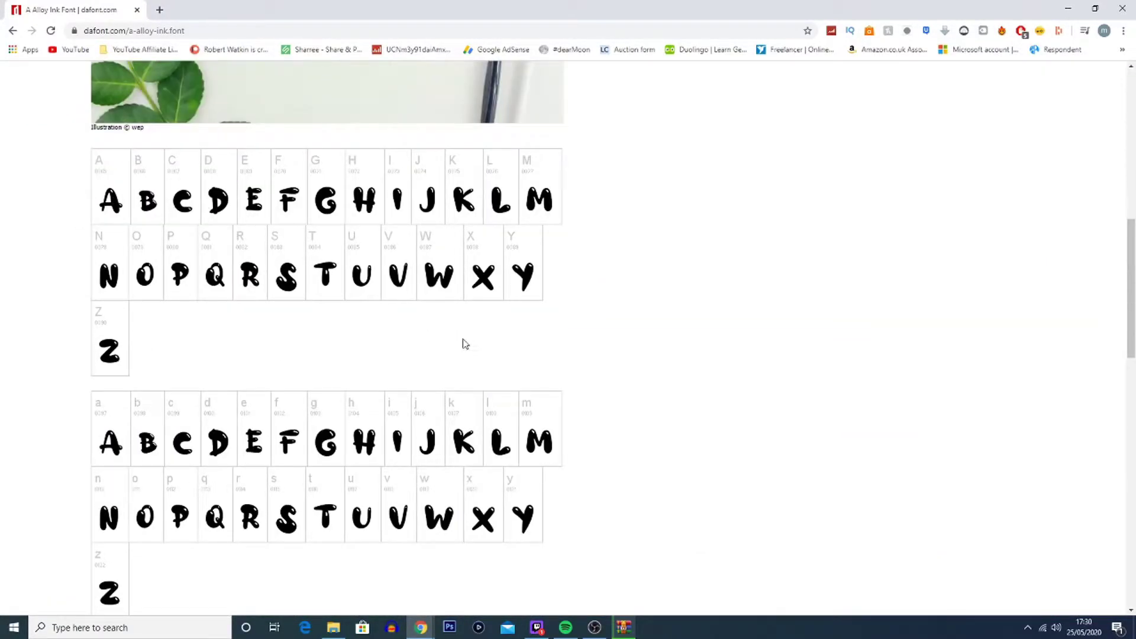
scroll(486, 352, down, 7)
scroll(178, 249, down, 3)
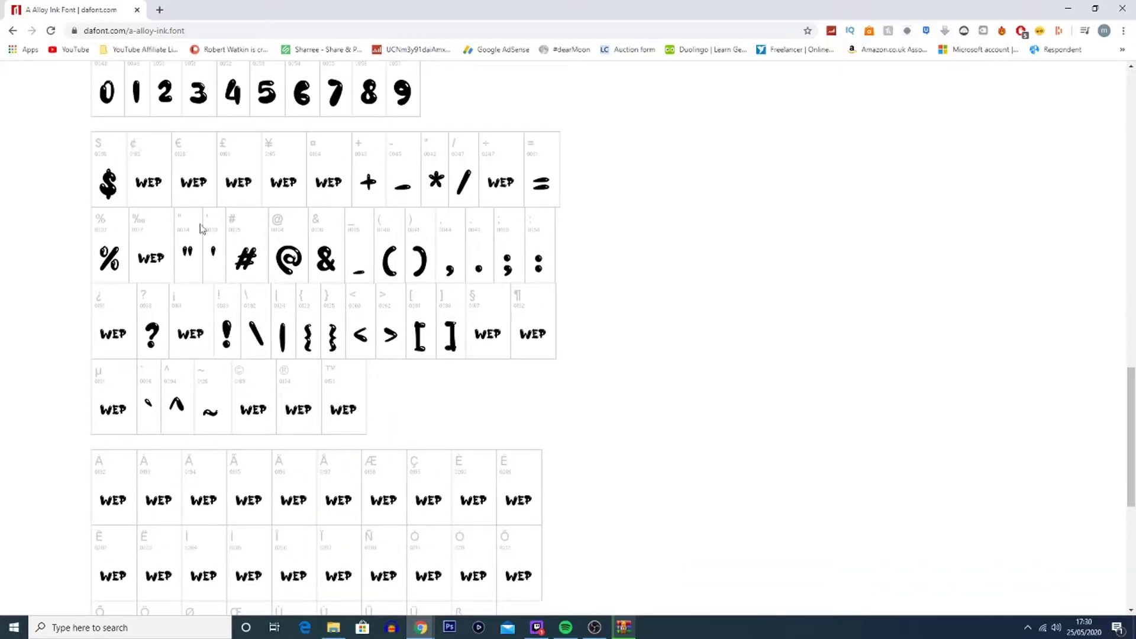
scroll(414, 426, down, 3)
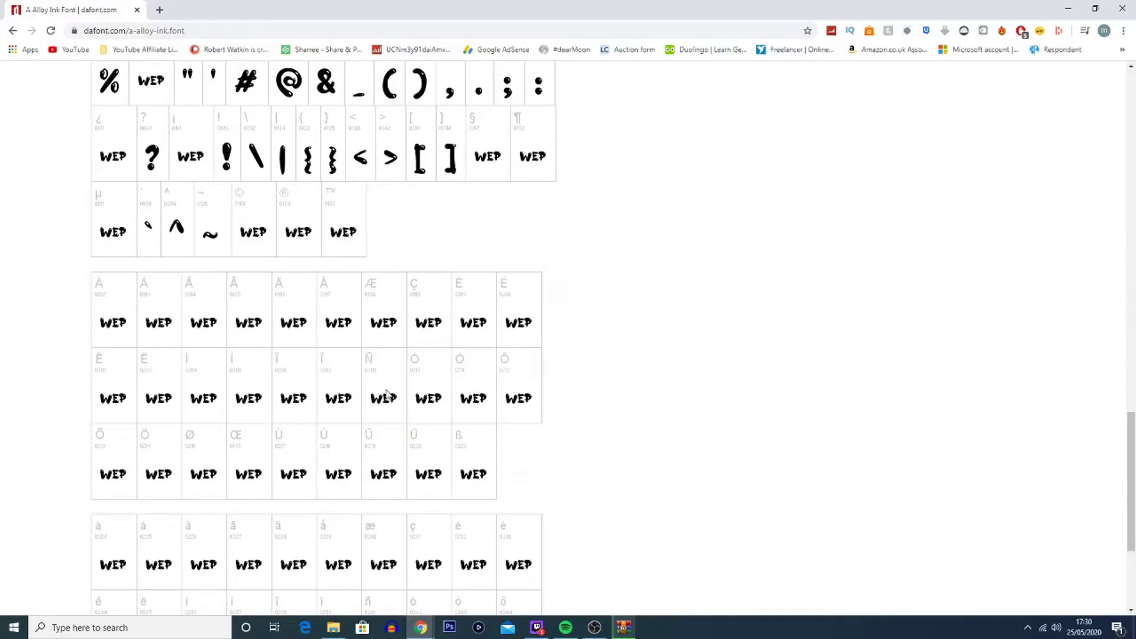
scroll(386, 394, up, 3)
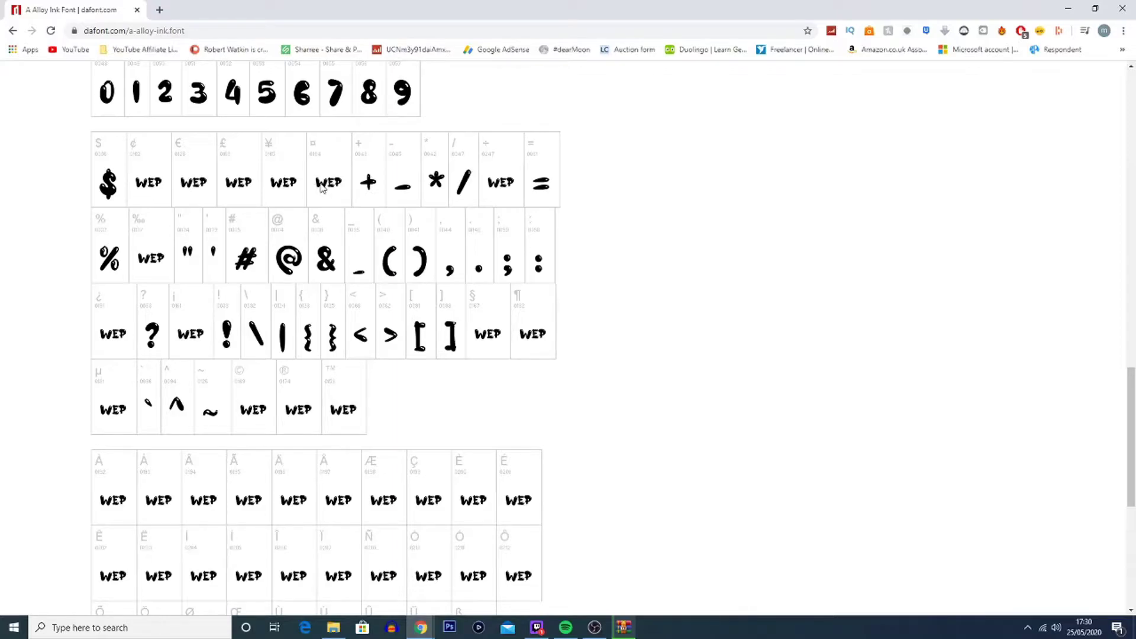
scroll(320, 190, up, 2)
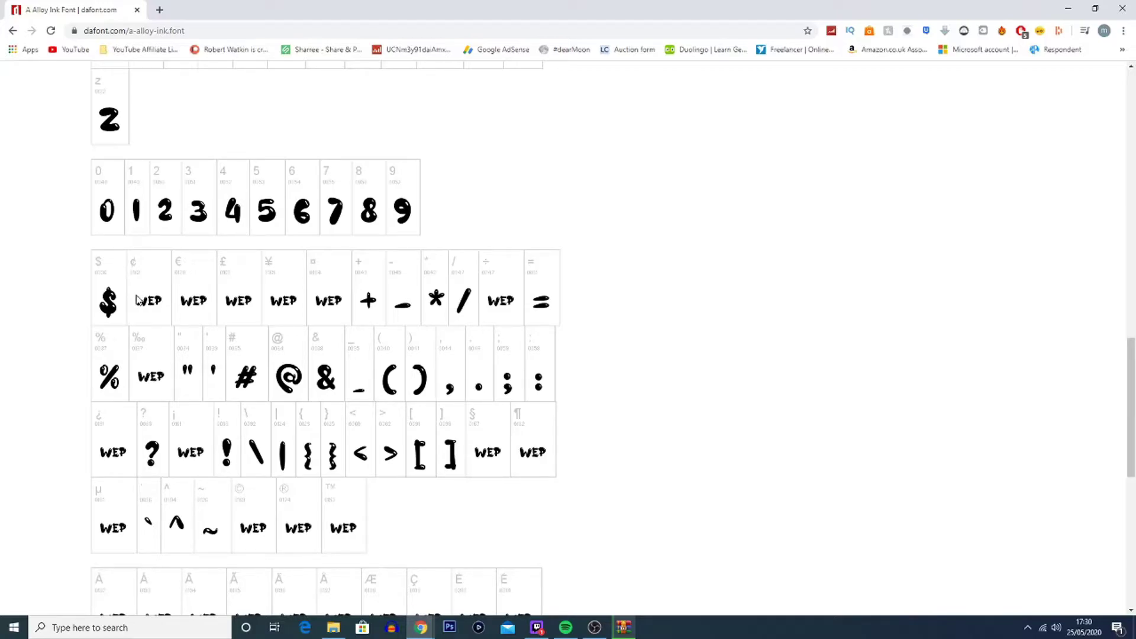
scroll(136, 300, up, 2)
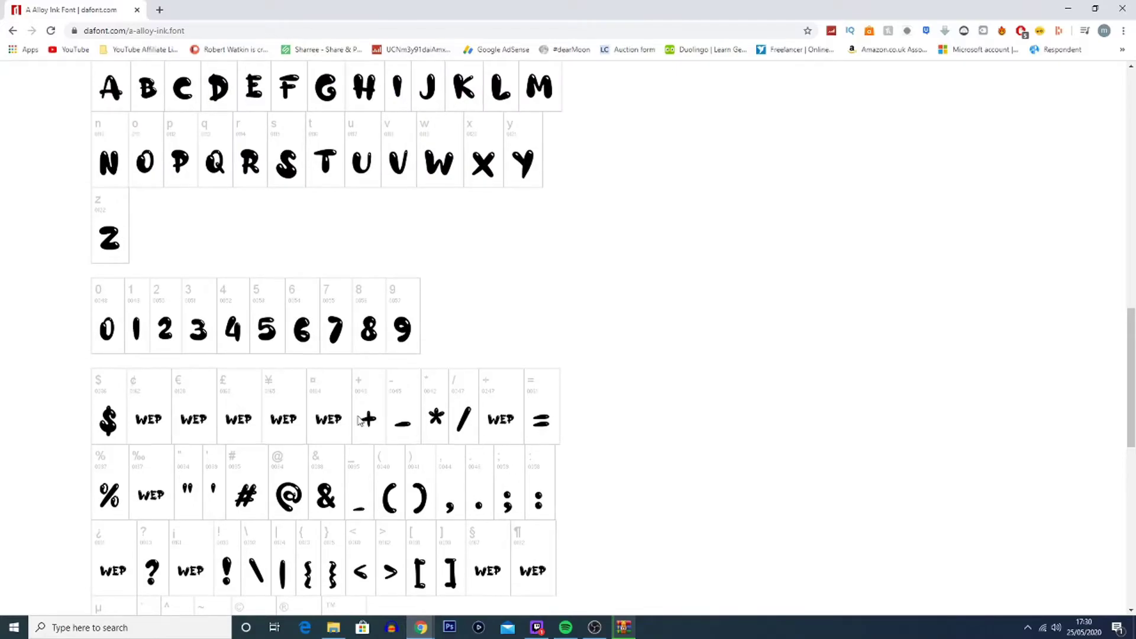
scroll(350, 424, up, 4)
scroll(369, 426, up, 6)
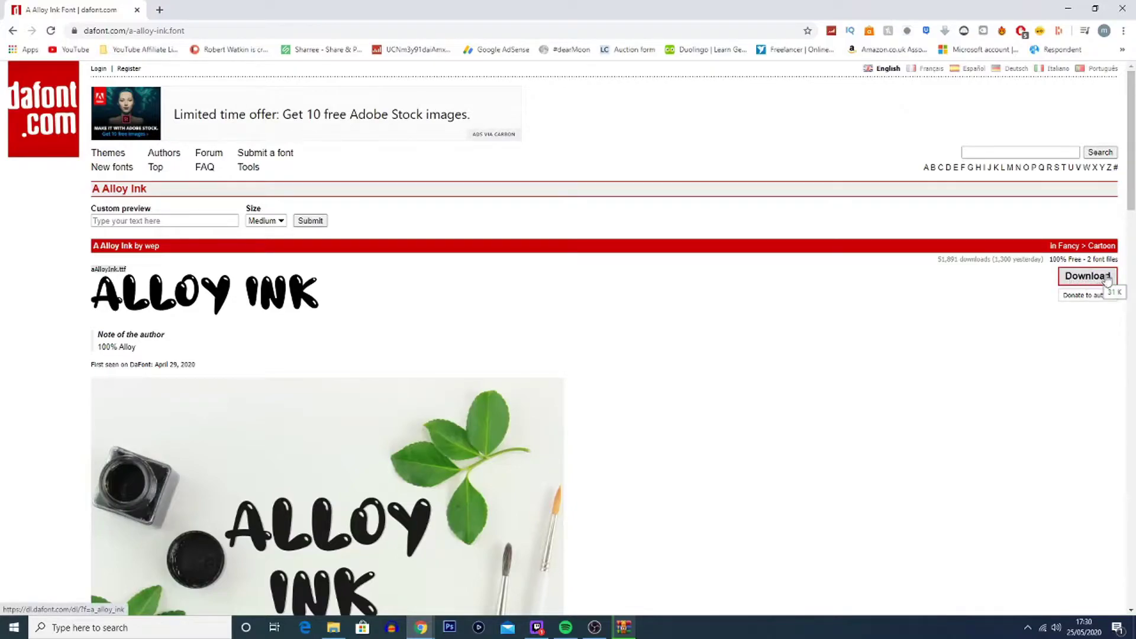
click(1080, 283)
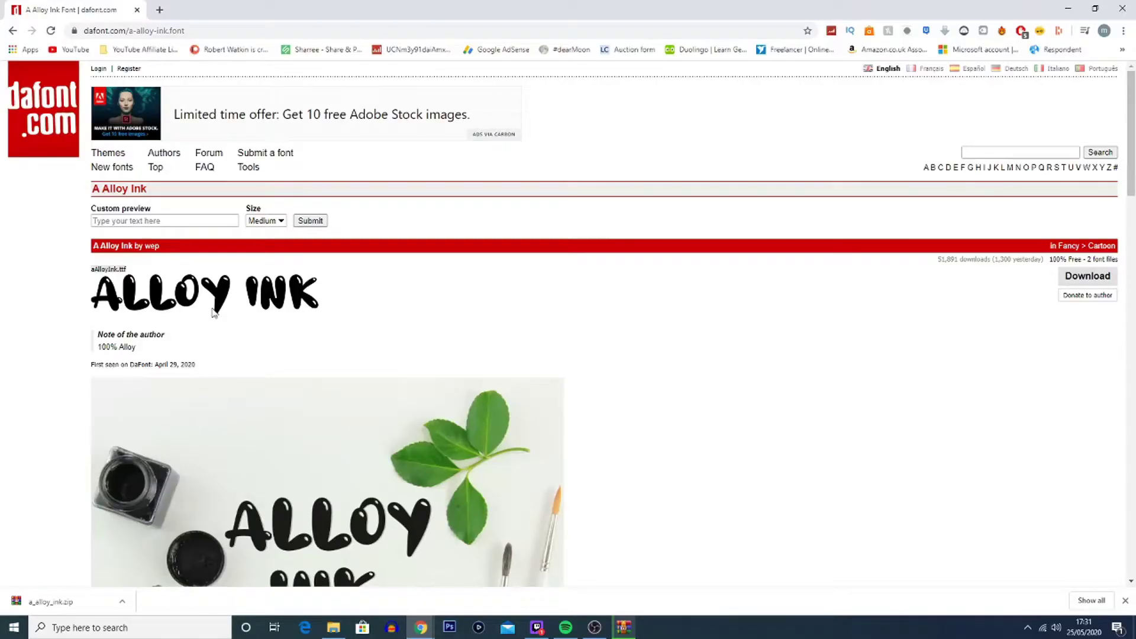
click(81, 609)
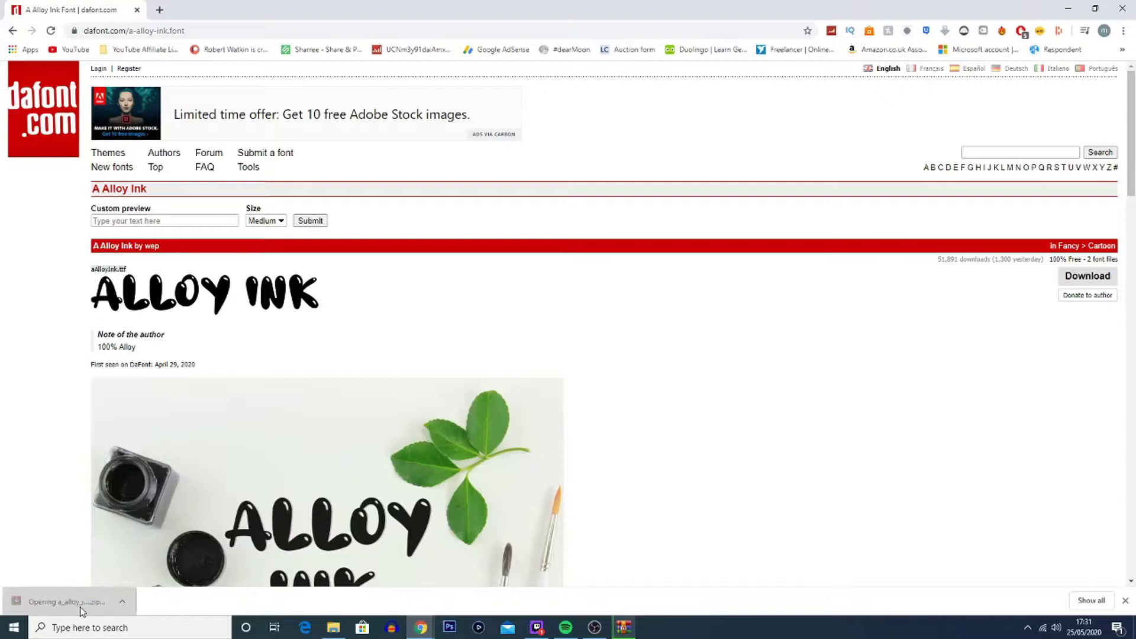
- Install the OpenType font aAlloyInk.otf from the archive and close its preview
mouse_move(224, 270)
mouse_down()
mouse_move(213, 208)
mouse_move(216, 280)
mouse_up()
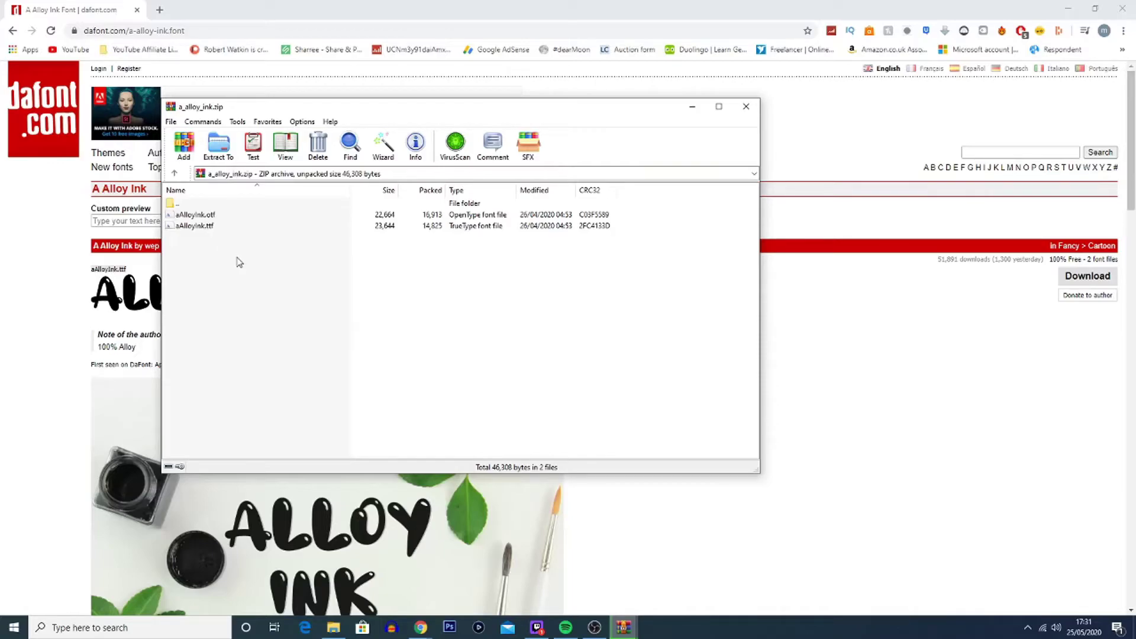
double_click(215, 216)
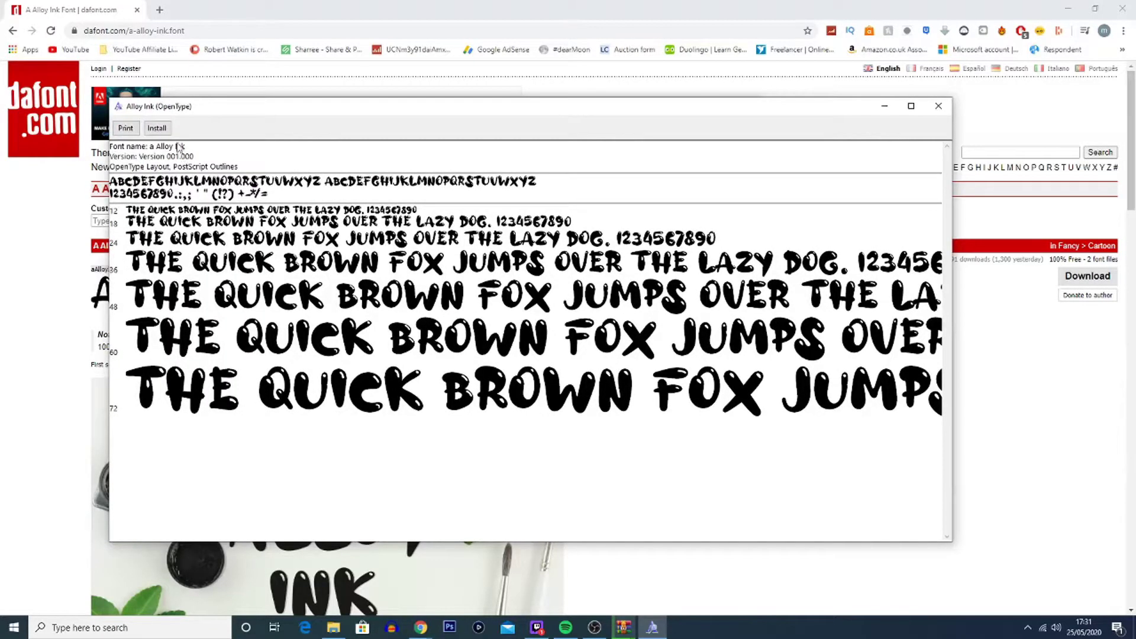
click(157, 128)
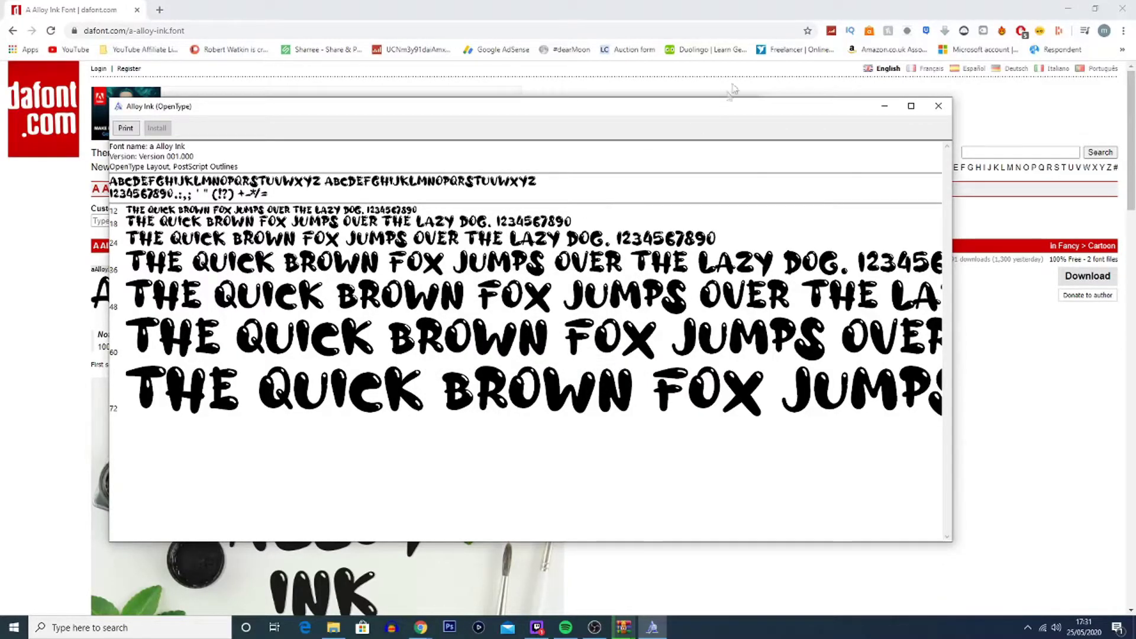
click(940, 107)
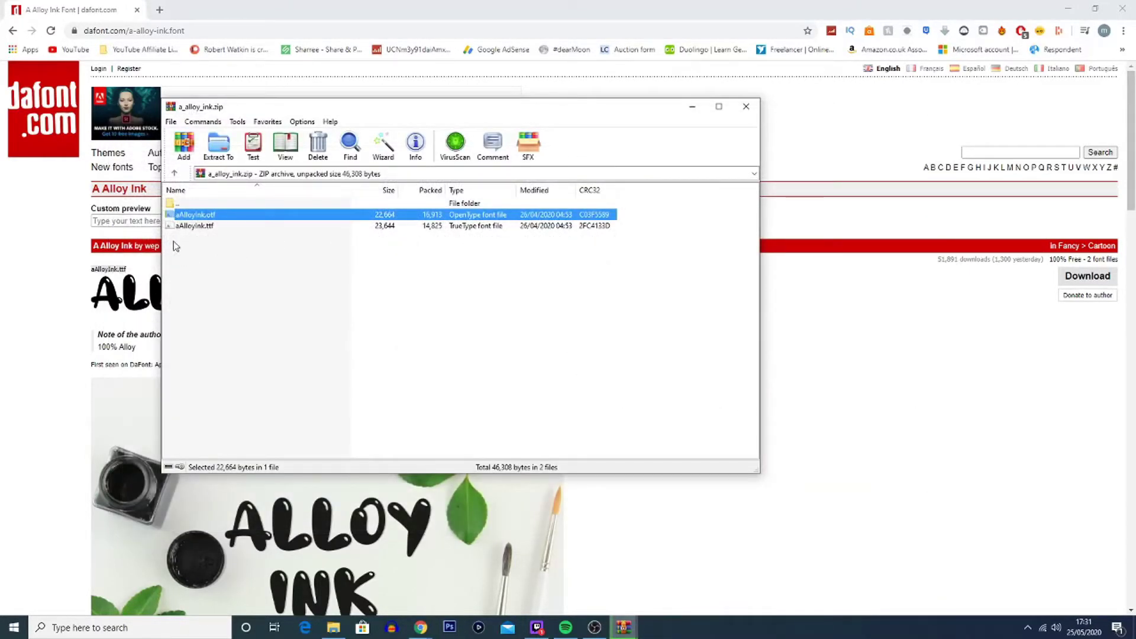
- Install the TrueType font aAlloyInk.ttf, confirming replacement of the existing Alloy Ink font
double_click(194, 227)
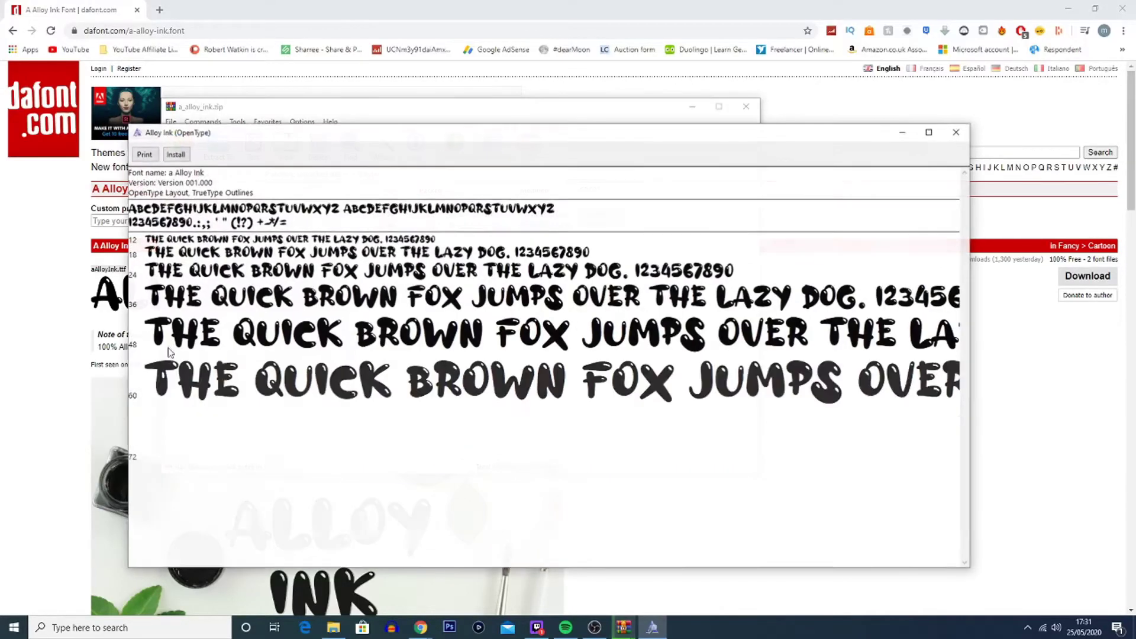
click(175, 155)
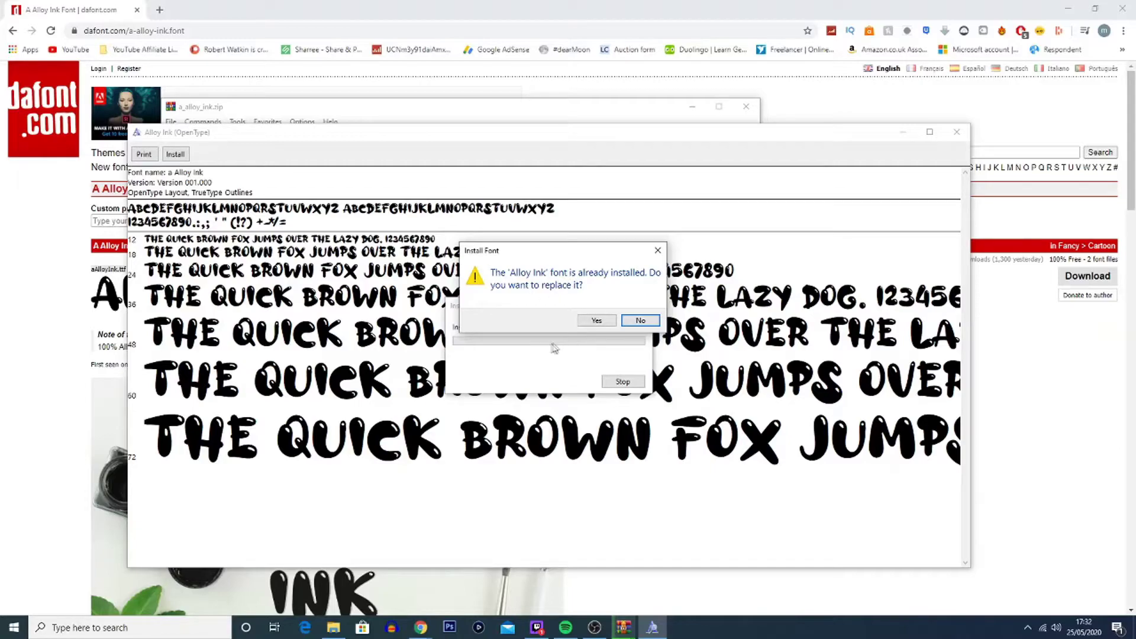
click(596, 320)
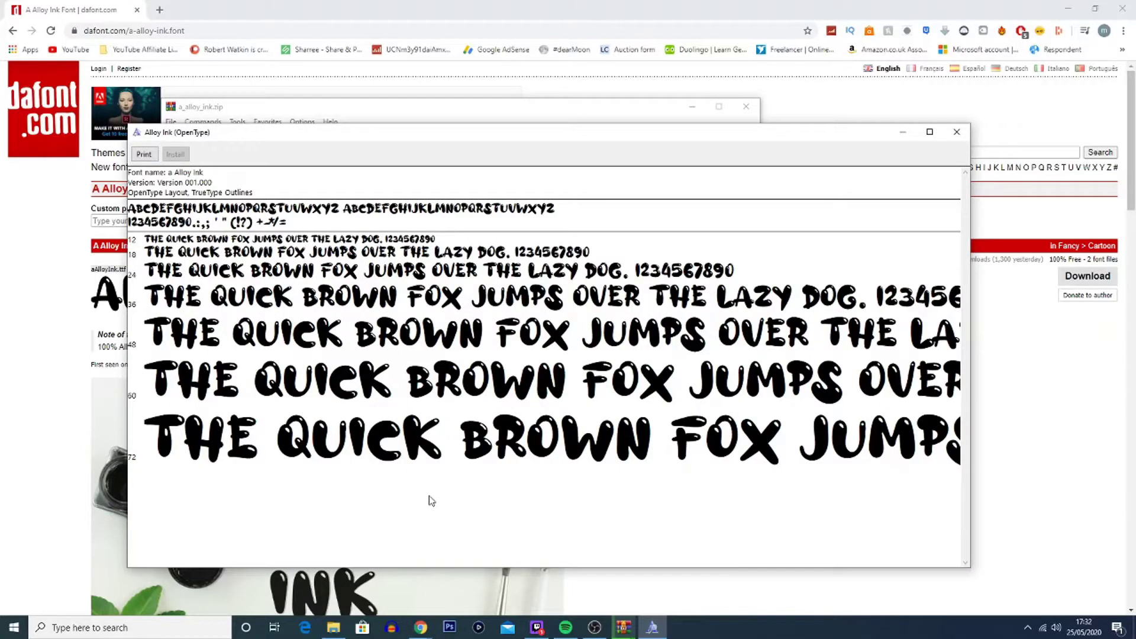
click(959, 133)
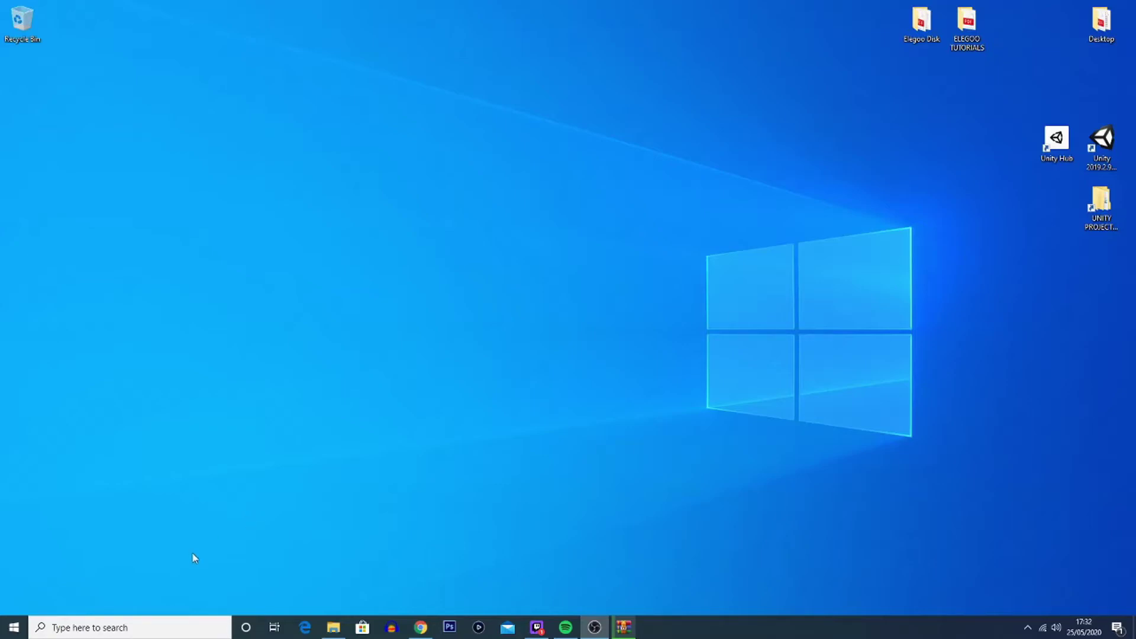
- Search the taskbar for 'vegas' and launch VEGAS Pro 17.0
click(134, 630)
text(vegas)
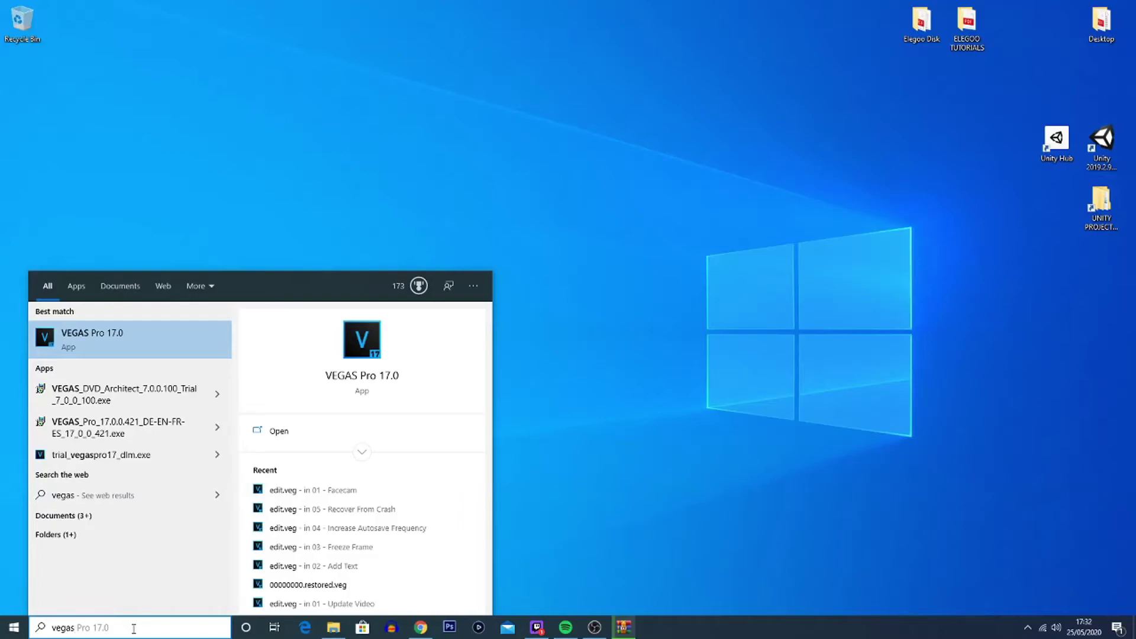
key(Return)
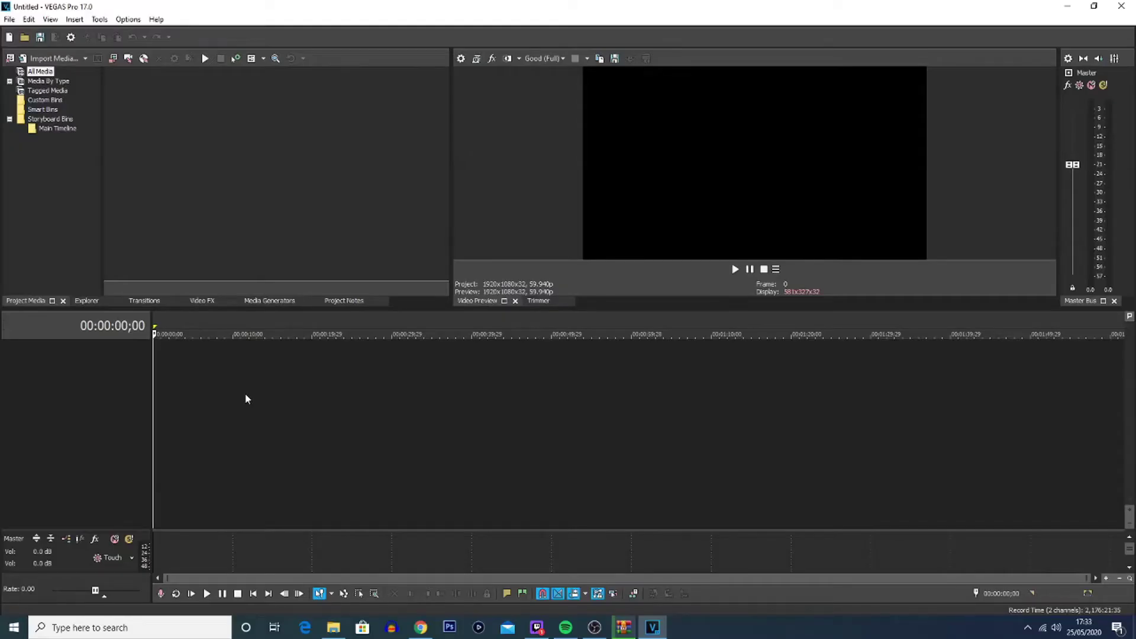
- Add a new video track and insert a Text media event on it
right_click(246, 394)
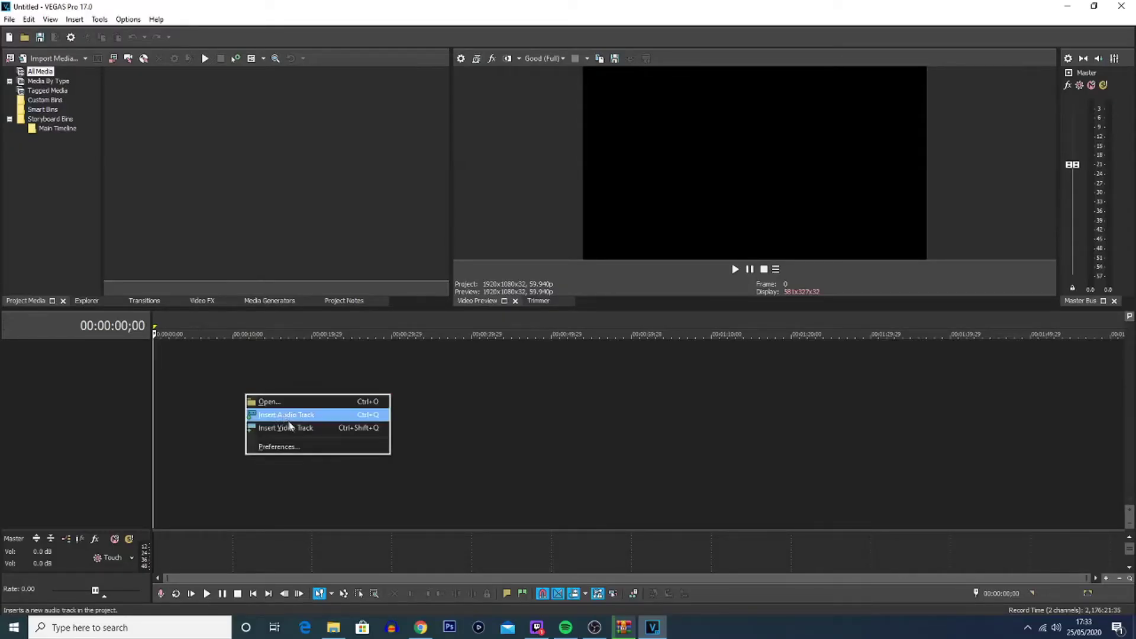
click(292, 434)
right_click(178, 354)
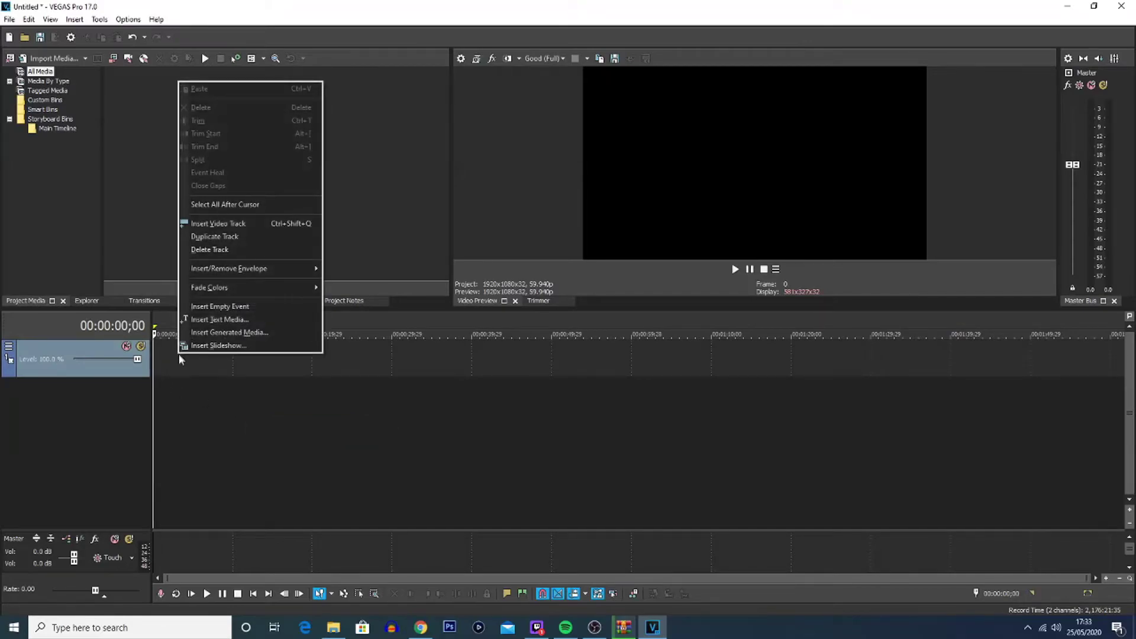
click(219, 319)
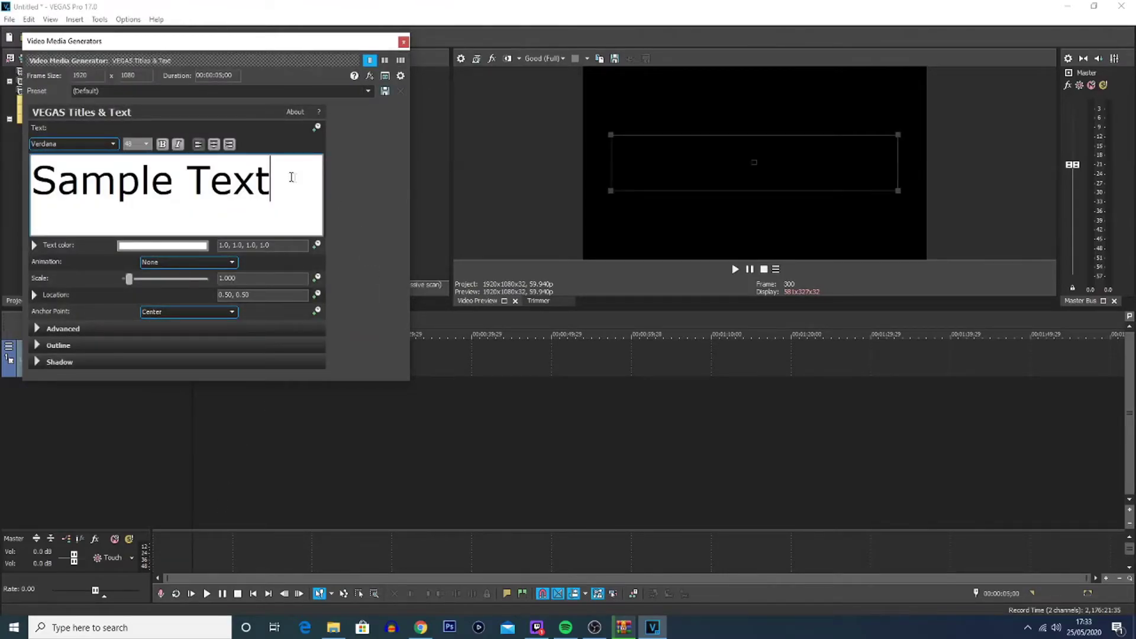
- Select the Sample Text and set its font family to a Alloy Ink
drag(294, 182, 30, 181)
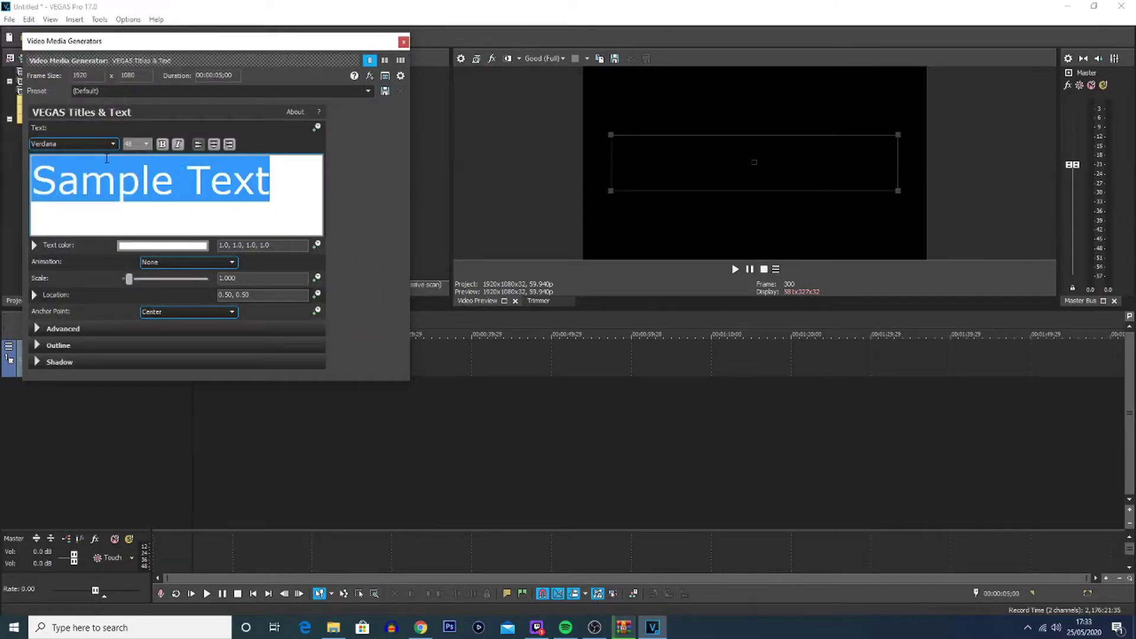
click(70, 143)
scroll(71, 144, down, 9)
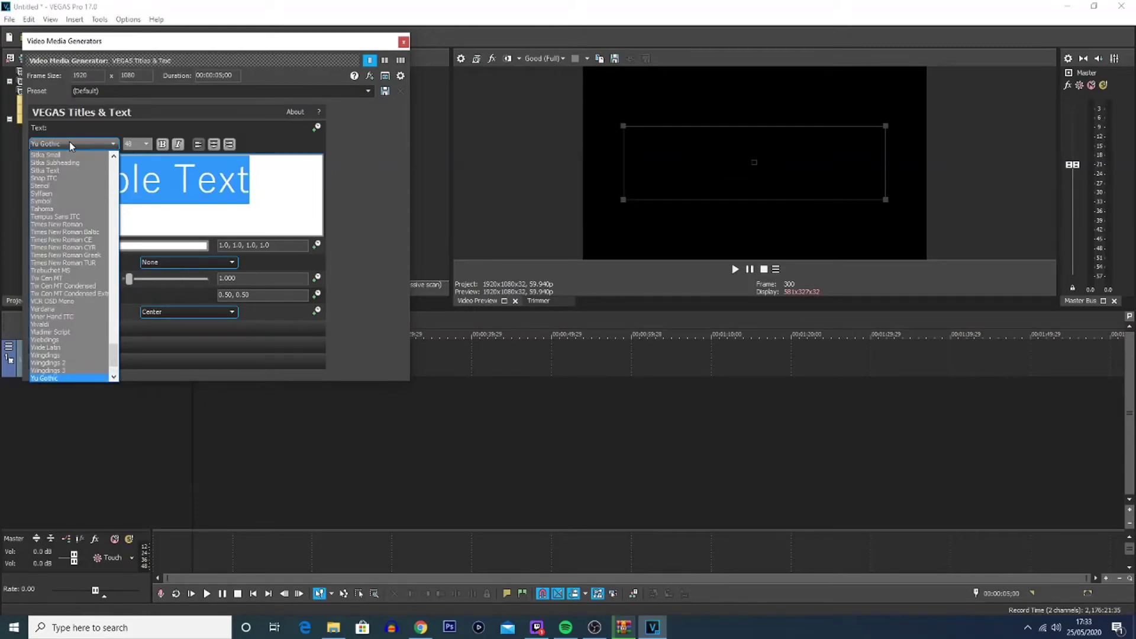
key(Home)
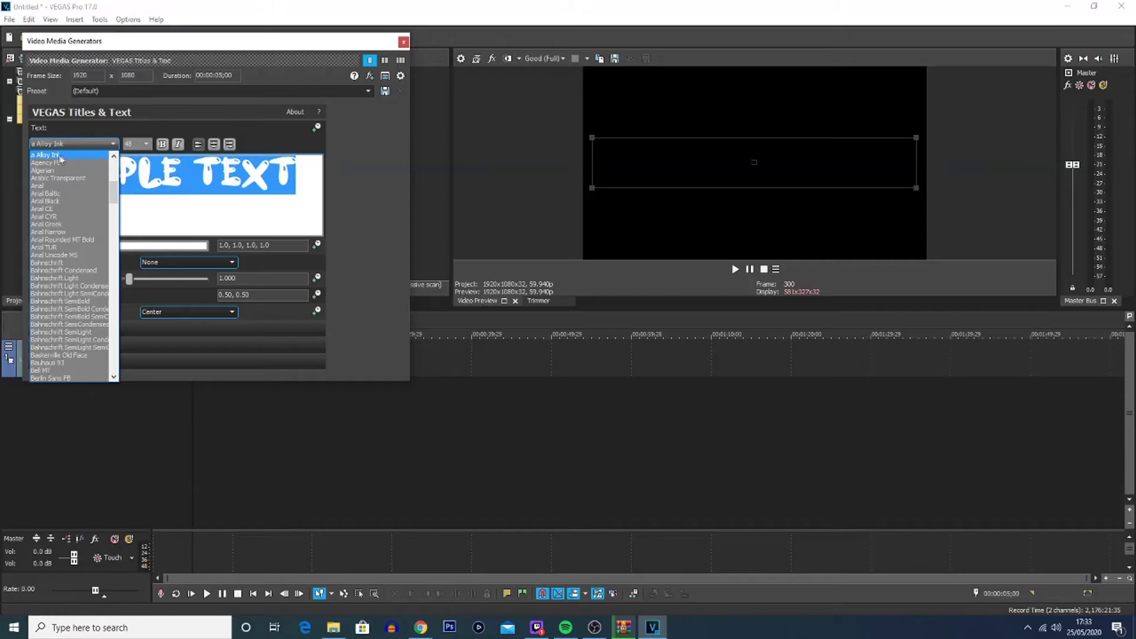
scroll(51, 161, up, 1)
scroll(51, 161, up, 1)
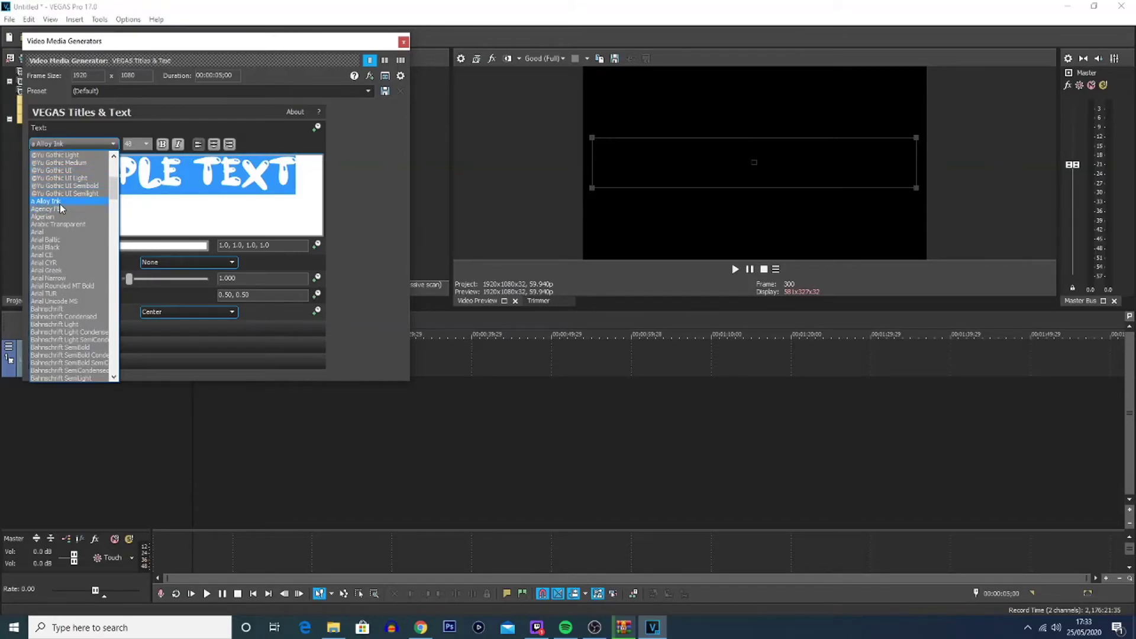
click(59, 201)
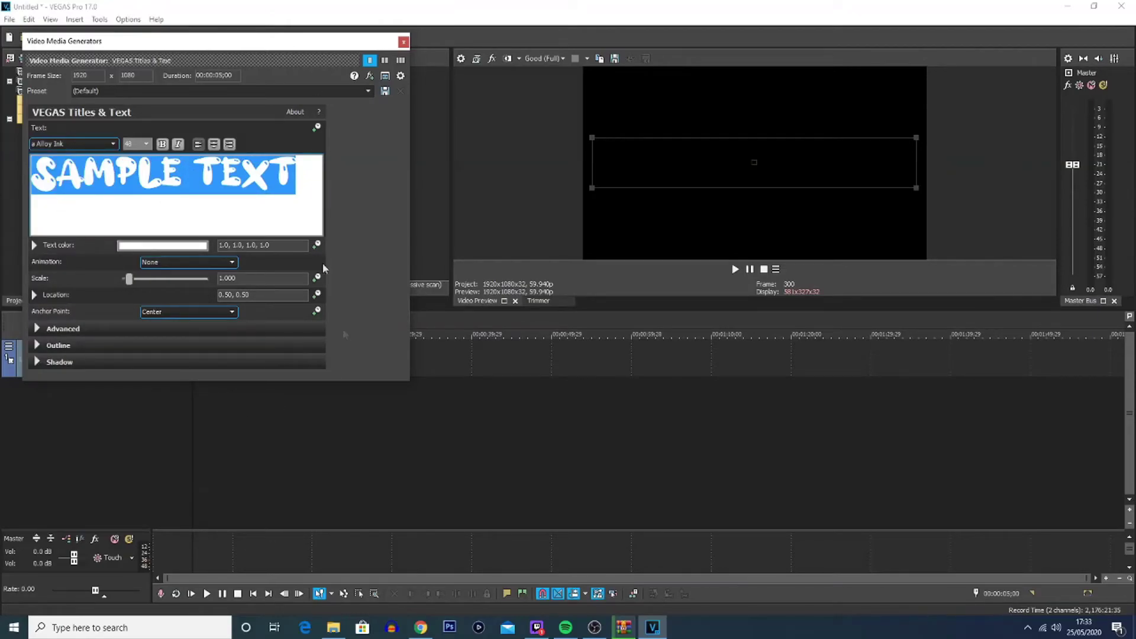
drag(411, 381, 400, 248)
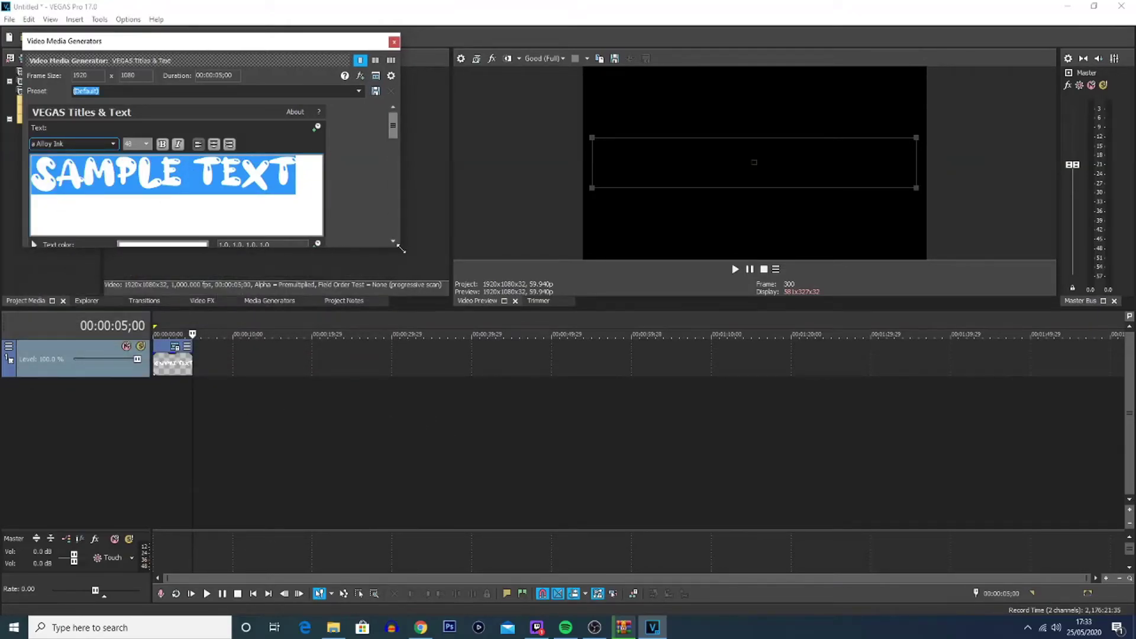
- Move the playhead into the text clip and color the text orange-red (1.0, 0.24, 0.08, 1.0)
click(181, 398)
click(173, 335)
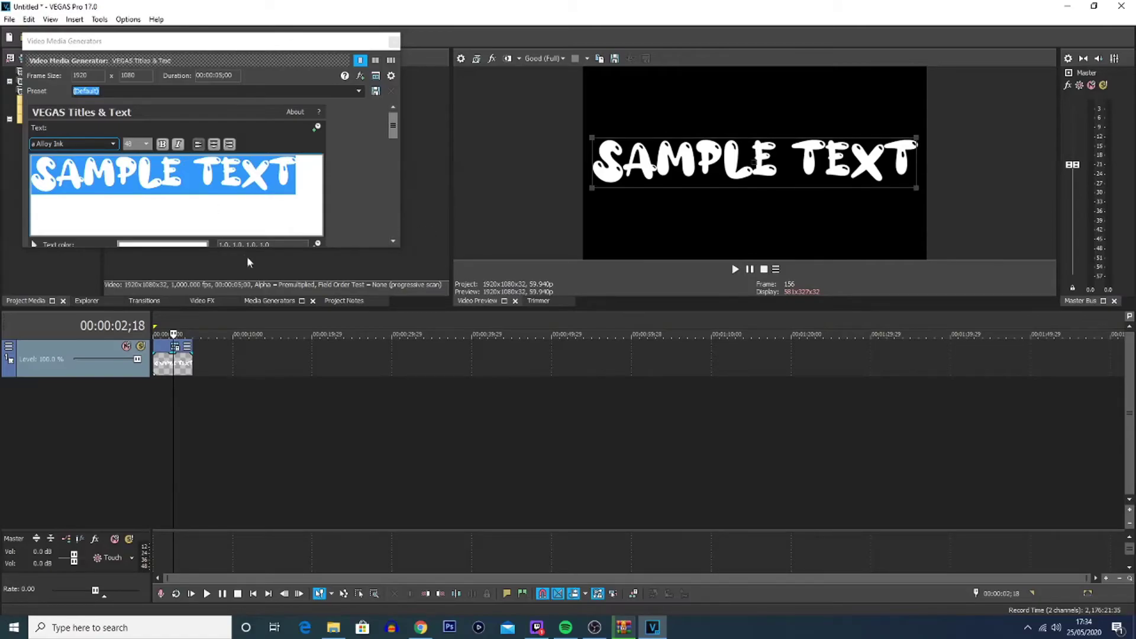
scroll(207, 239, down, 1)
click(142, 224)
click(140, 280)
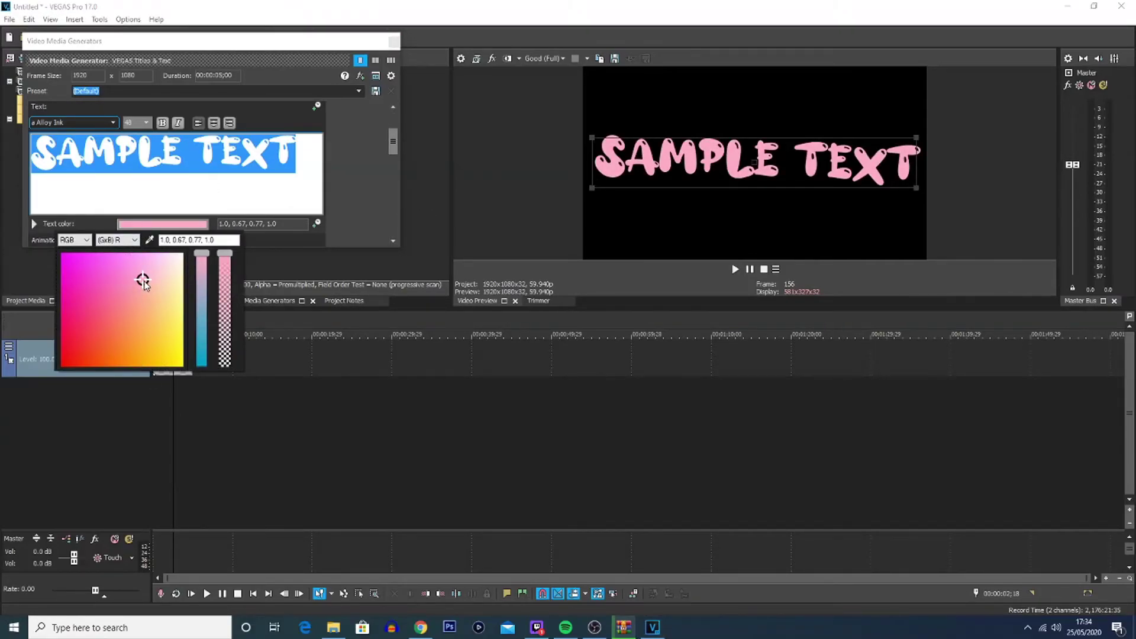
key(Escape)
drag(391, 149, 378, 230)
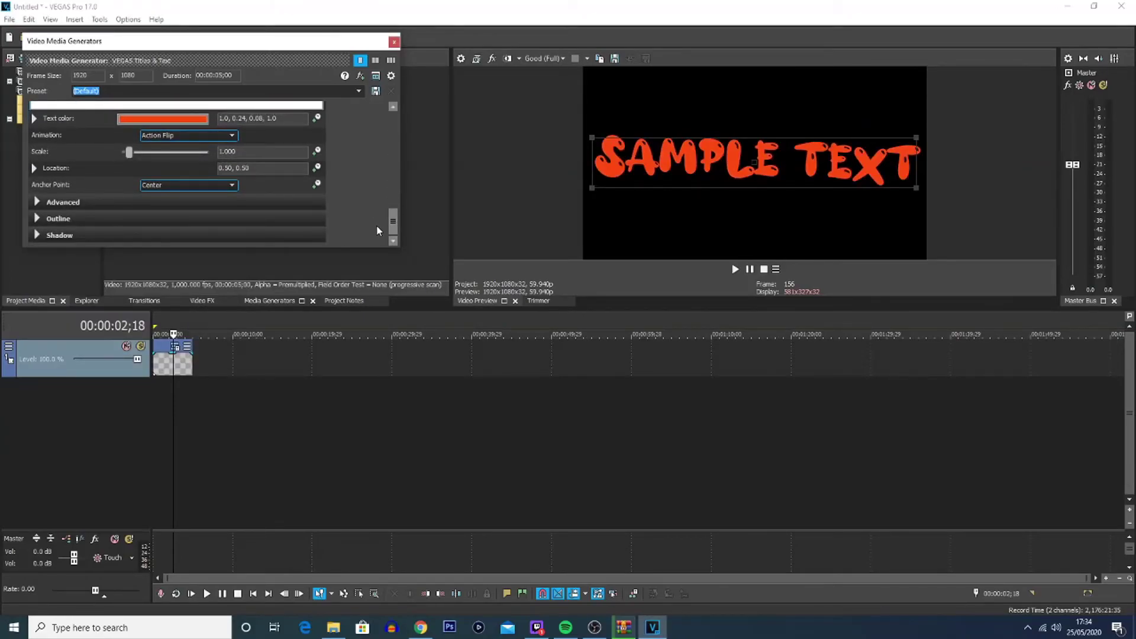
scroll(377, 226, up, 3)
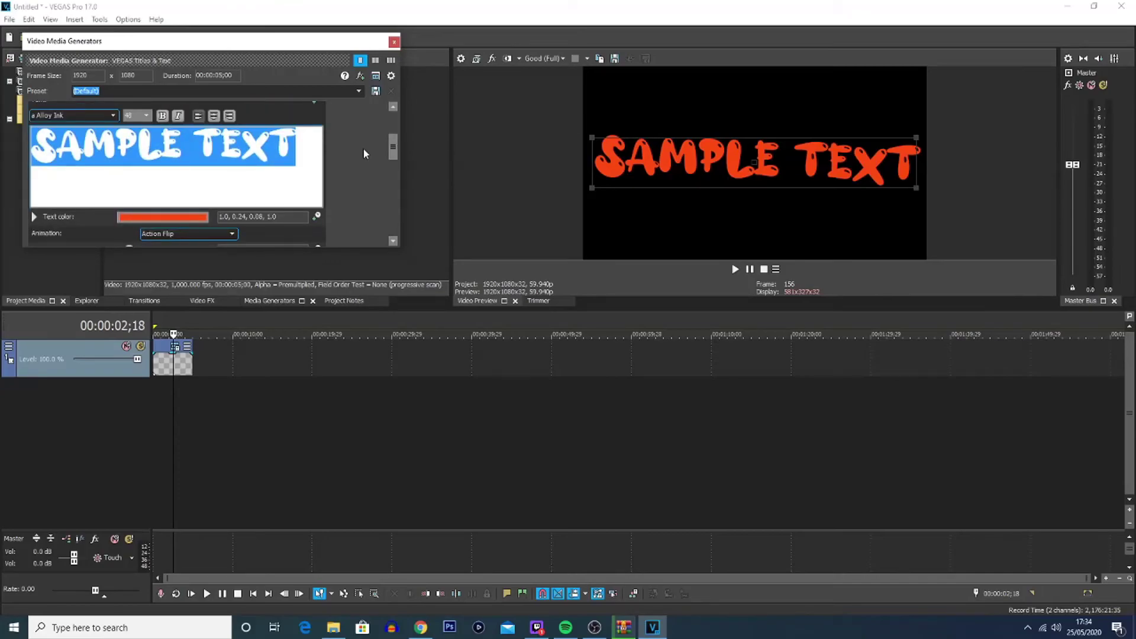